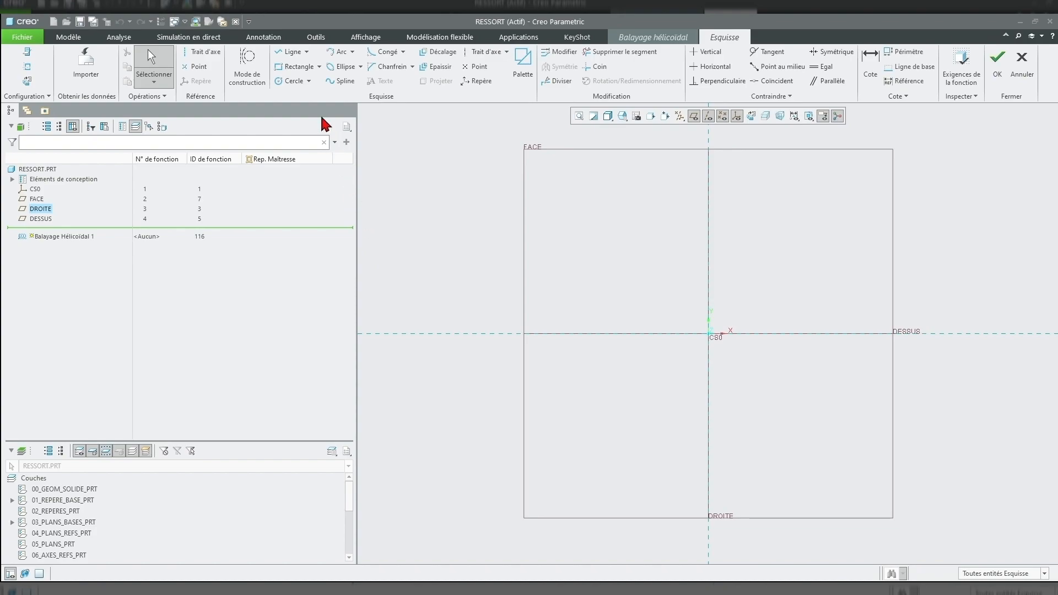
Sketch a vertical helix profile line starting on the horizontal reference beside the origin, and add a vertical centerline through the origin
{"action": "left_click", "coordinate": [289, 53]}
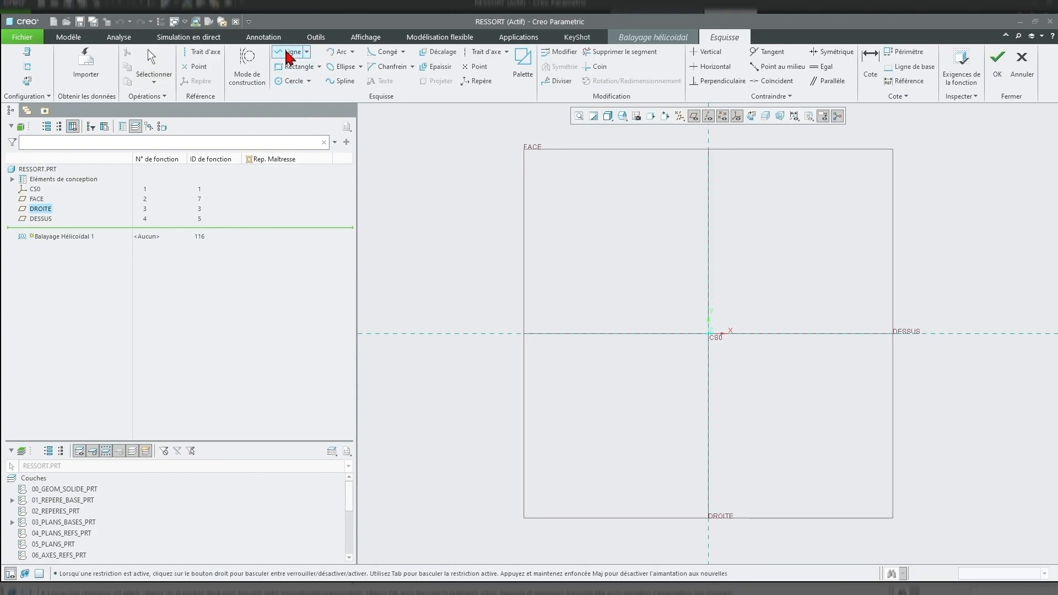
{"action": "left_click", "coordinate": [650, 333]}
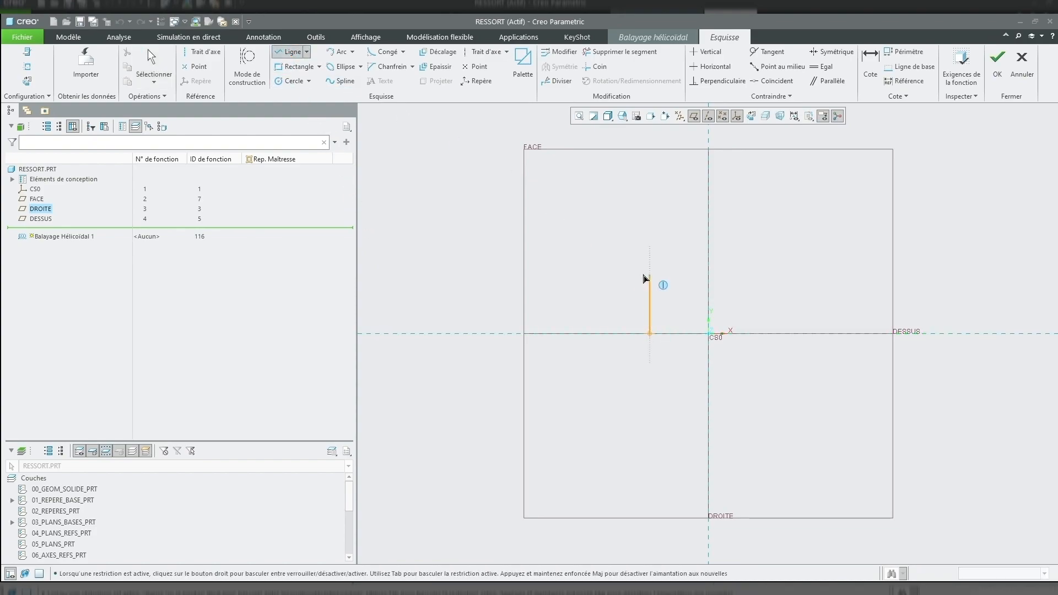
{"action": "left_click", "coordinate": [650, 226]}
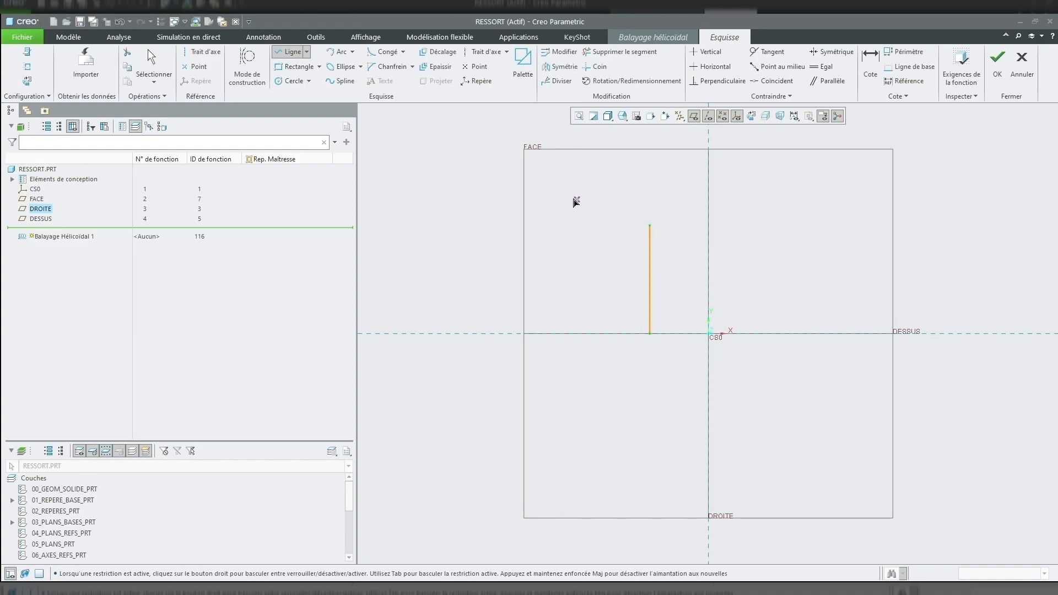
{"action": "left_click", "coordinate": [203, 54]}
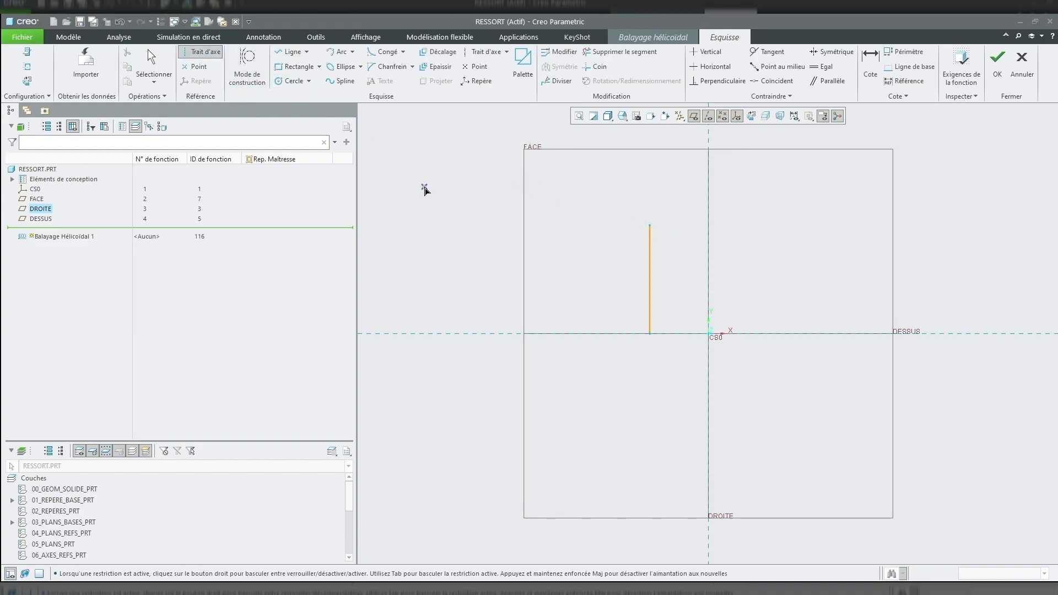
{"action": "left_click", "coordinate": [707, 333]}
{"action": "left_click", "coordinate": [709, 298]}
{"action": "middle_click", "coordinate": [725, 295]}
Set the profile line's height to 100 and its diameter about the axis to 50, reposition the diameter dimension and finish the sketch
{"action": "double_click", "coordinate": [639, 293]}
{"action": "type", "text": "100"}
{"action": "key", "text": "Return"}
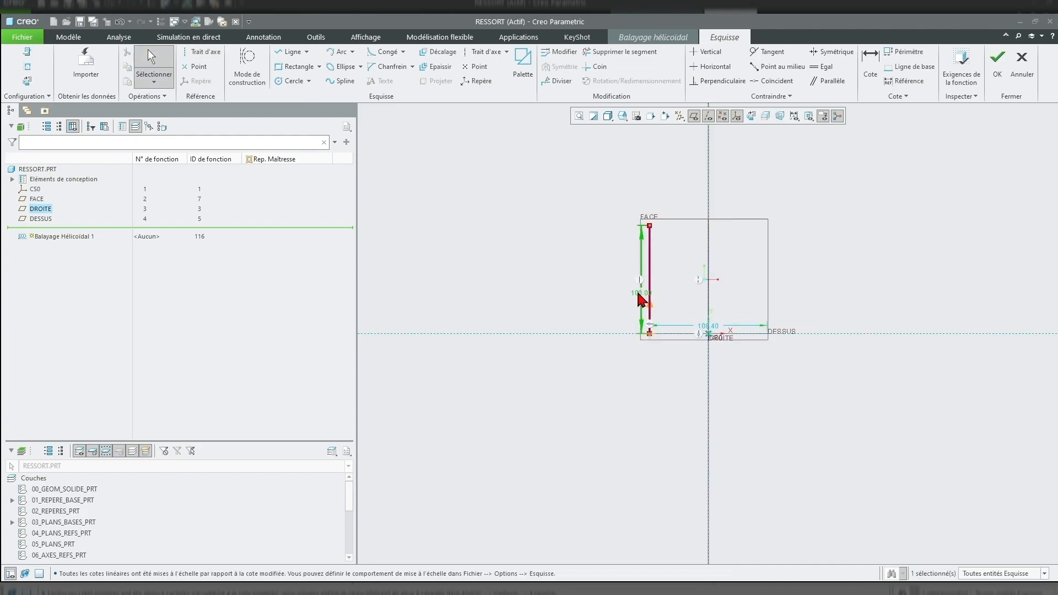
{"action": "double_click", "coordinate": [719, 330]}
{"action": "type", "text": "50"}
{"action": "key", "text": "Return"}
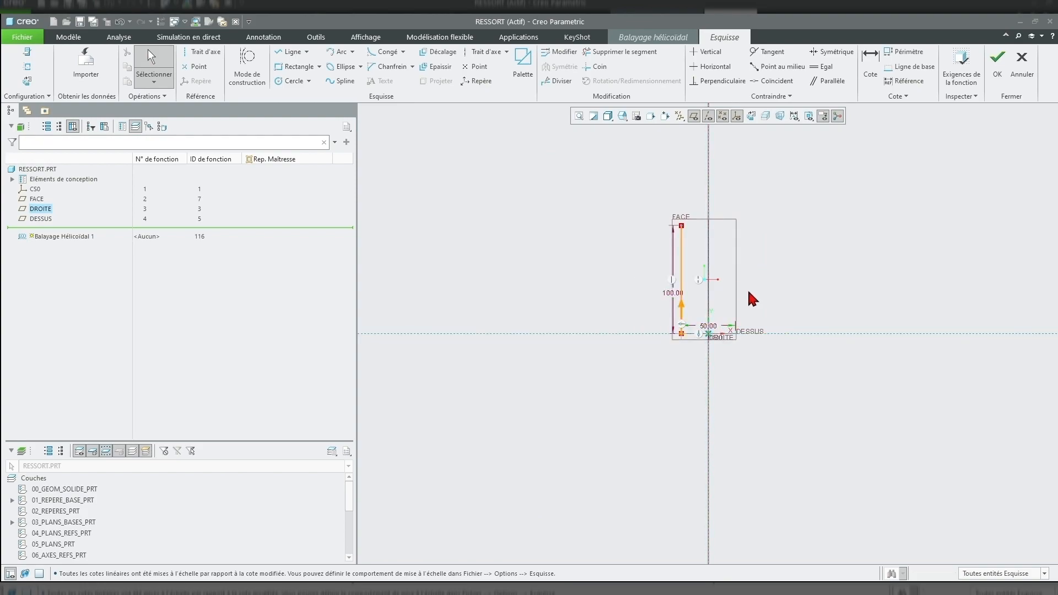
{"action": "left_click_drag", "start_coordinate": [716, 326], "coordinate": [716, 361]}
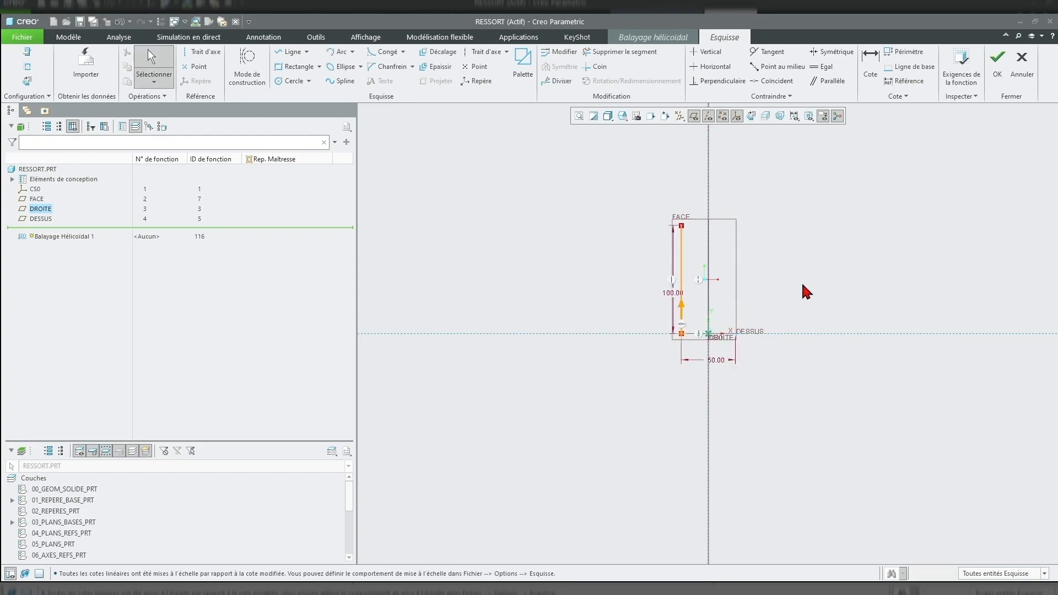
{"action": "left_click", "coordinate": [1001, 78]}
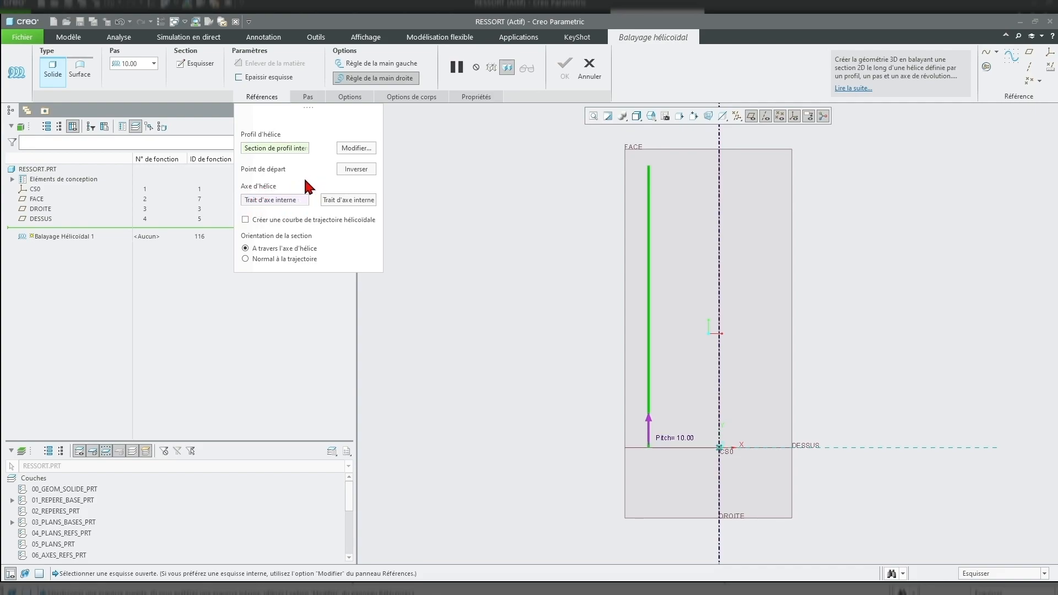
Sketch a circle of diameter 5 at the profile line's lower end as the sweep section and finish the sketch
{"action": "left_click", "coordinate": [192, 64]}
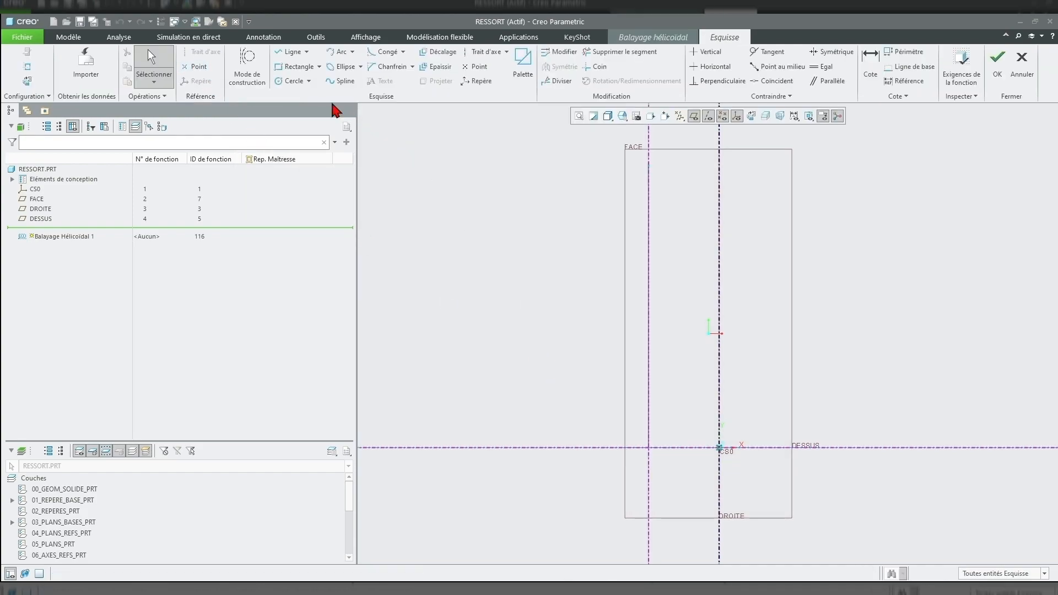
{"action": "left_click", "coordinate": [292, 81]}
{"action": "left_click", "coordinate": [648, 447]}
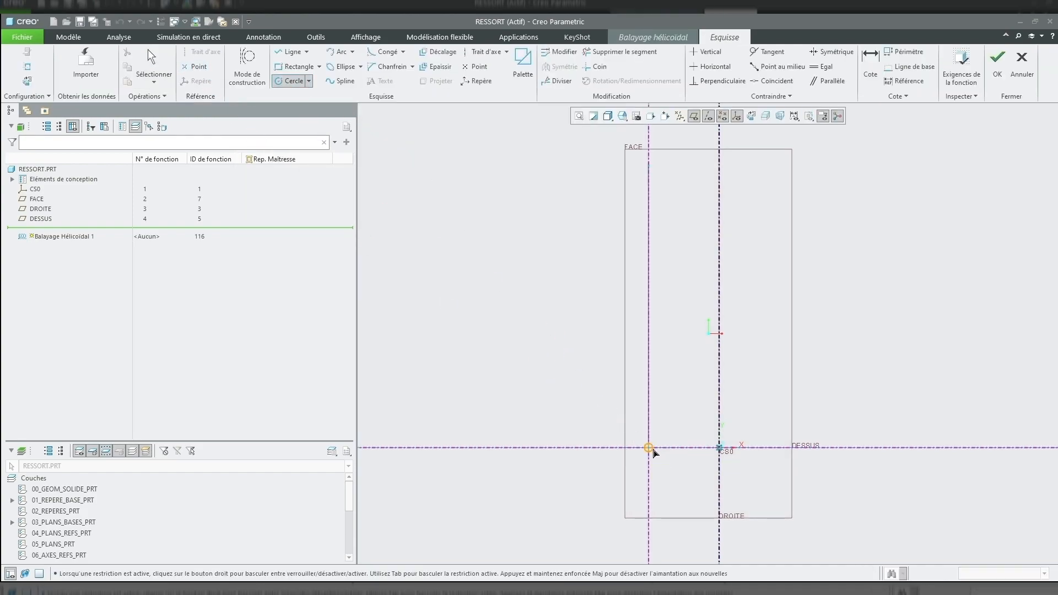
{"action": "left_click", "coordinate": [659, 444]}
{"action": "middle_click", "coordinate": [686, 437]}
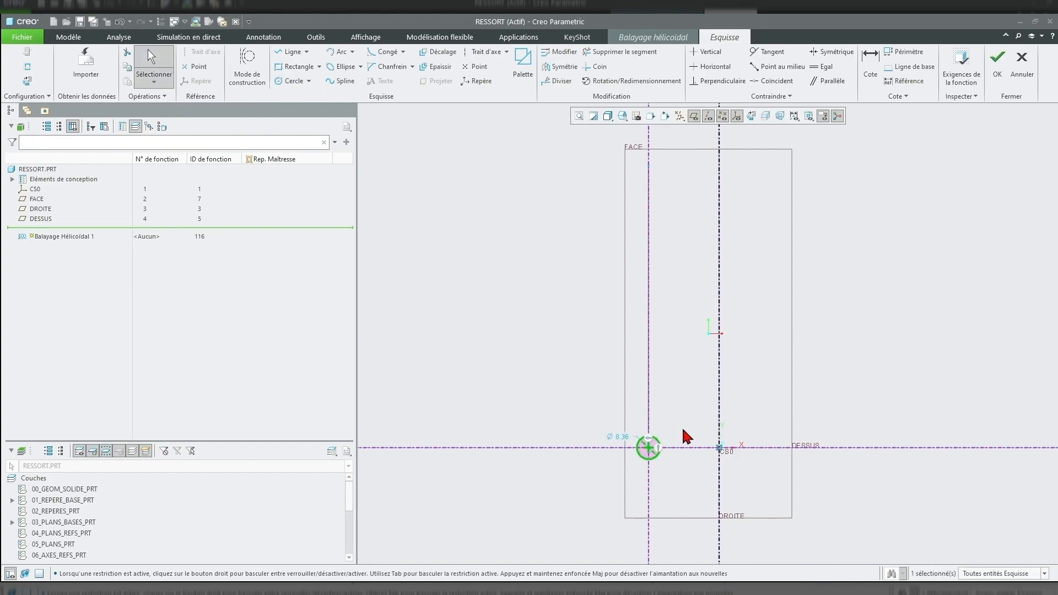
{"action": "double_click", "coordinate": [619, 437]}
{"action": "type", "text": "5"}
{"action": "key", "text": "Return"}
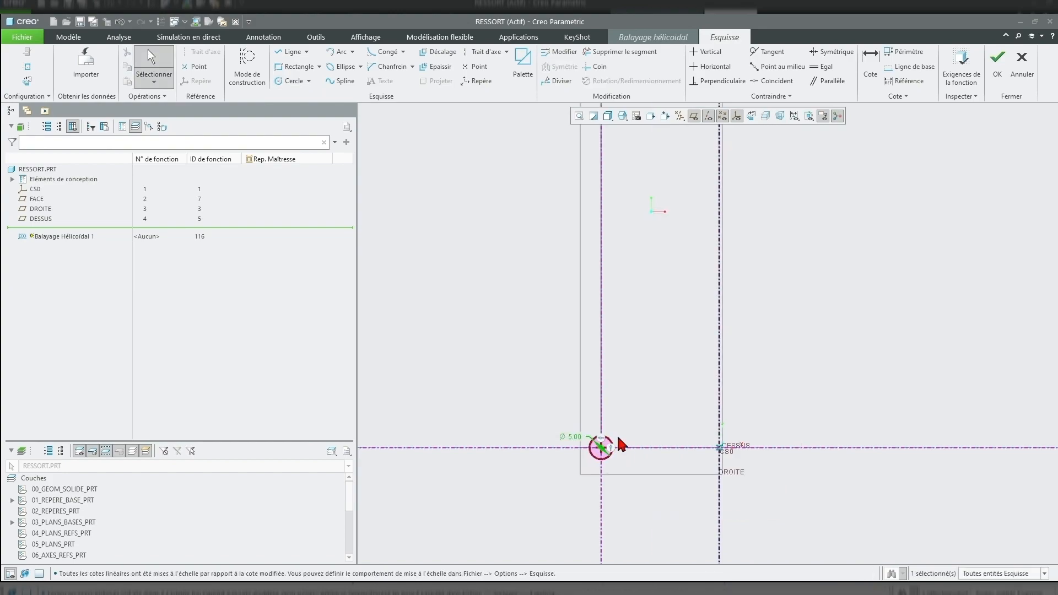
{"action": "left_click", "coordinate": [997, 60]}
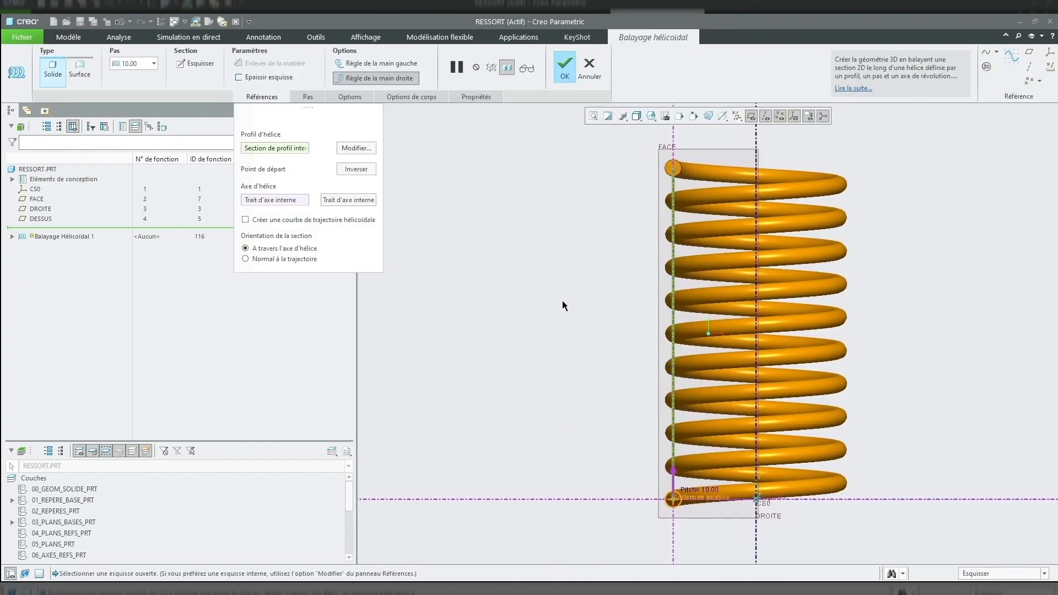
Set the helix pitch to 15 and try the left-hand rule before restoring the right-hand rule
{"action": "double_click", "coordinate": [143, 67]}
{"action": "type", "text": "15"}
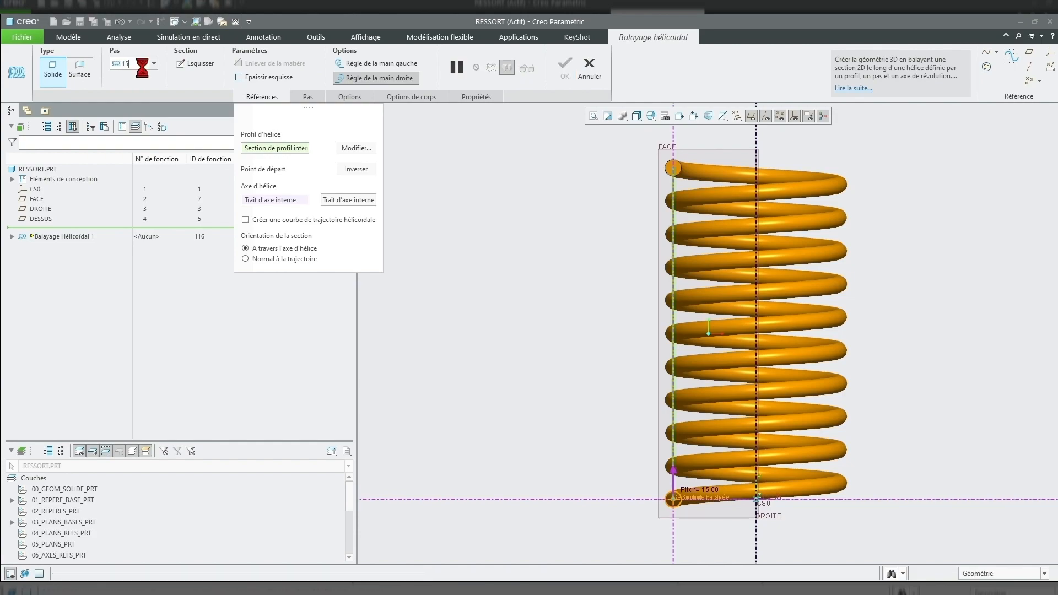
{"action": "key", "text": "Return"}
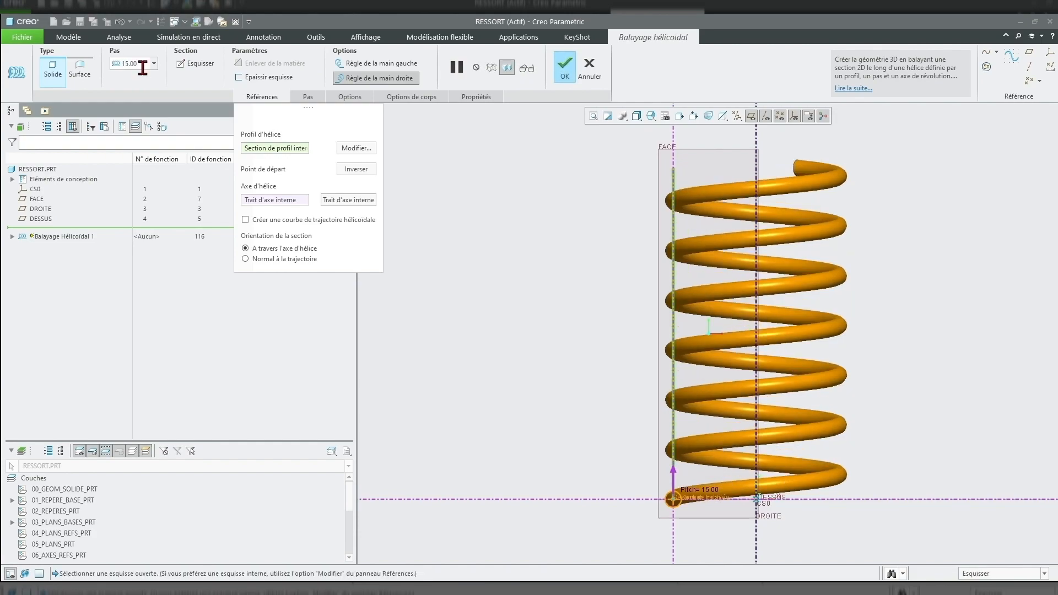
{"action": "left_click", "coordinate": [373, 66]}
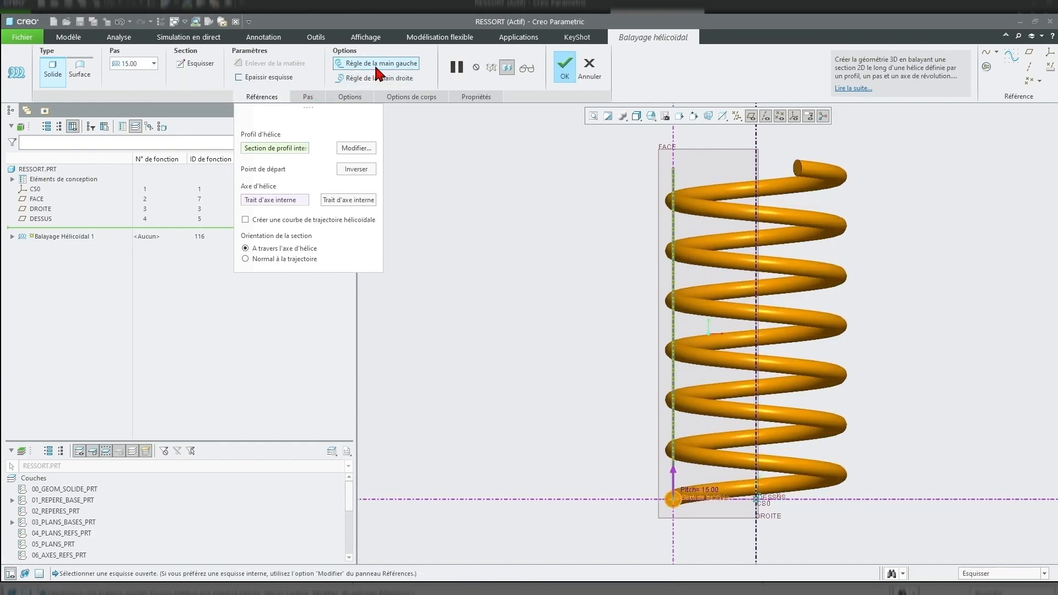
{"action": "left_click", "coordinate": [377, 78]}
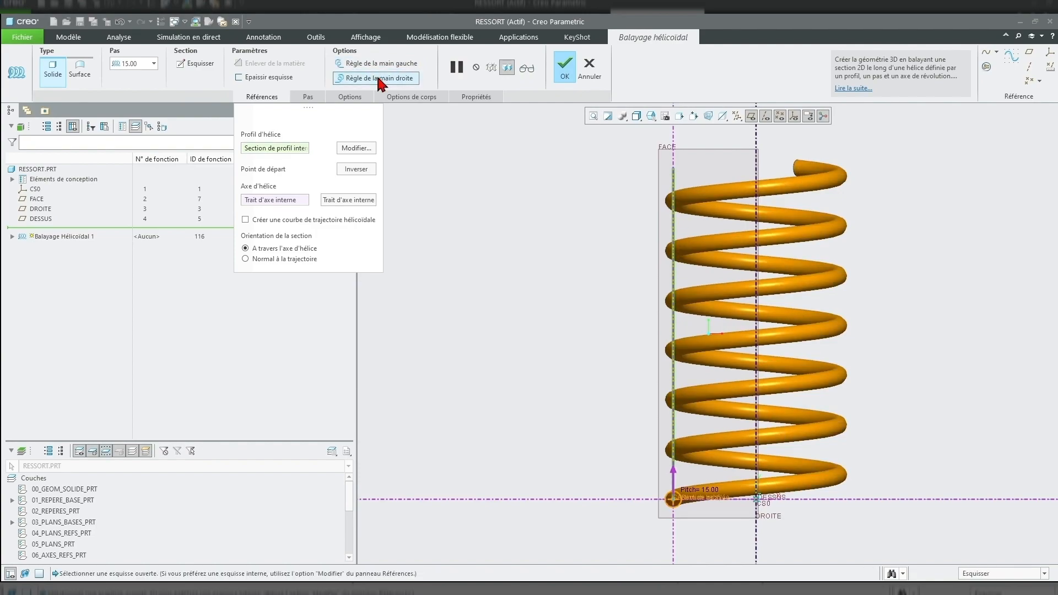
Add a second pitch row at the end point of the helix with a pitch of 15
{"action": "left_click", "coordinate": [309, 97]}
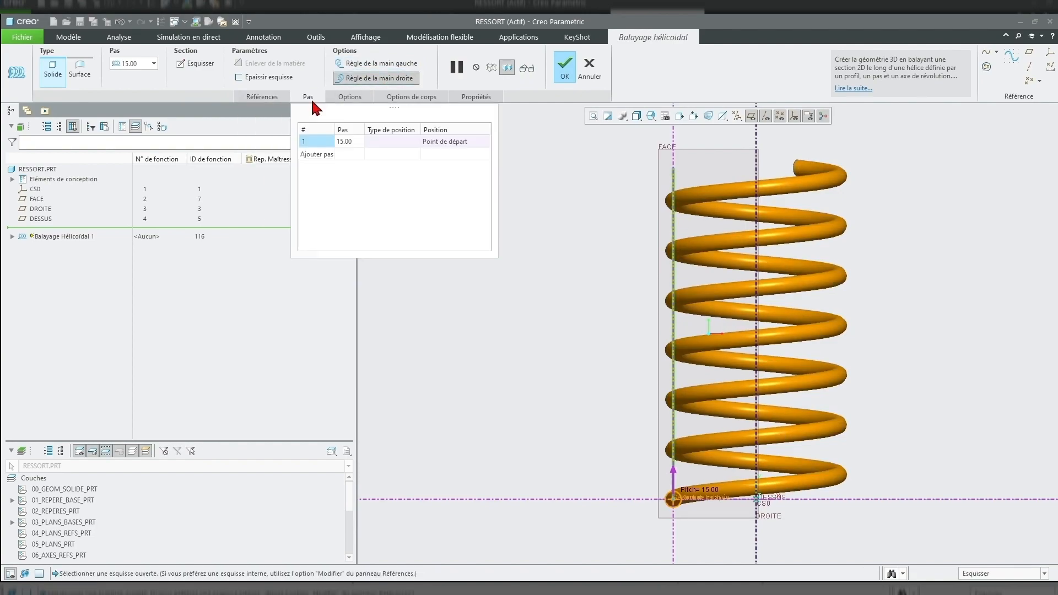
{"action": "left_click", "coordinate": [318, 154]}
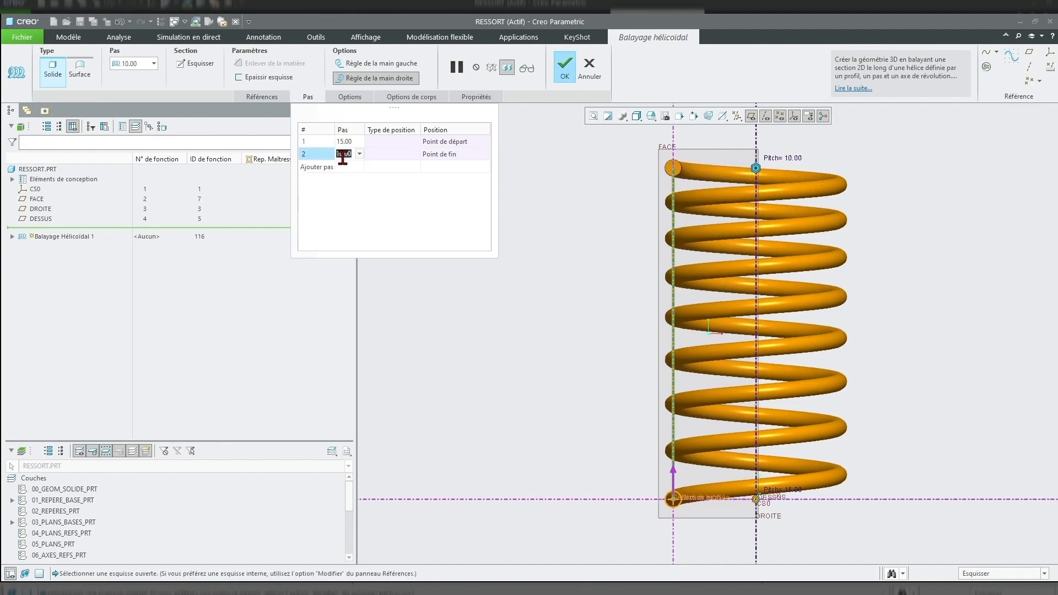
{"action": "type", "text": "15"}
{"action": "key", "text": "Return"}
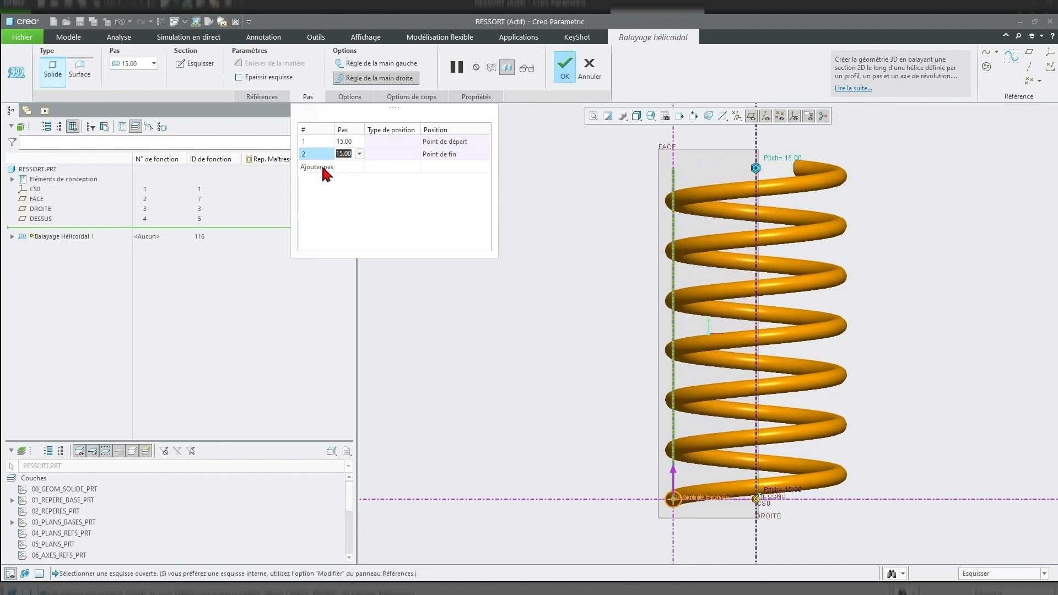
Add a third pitch row positioned by ratio (Par rapport) at 0.50 with a pitch of 20
{"action": "left_click", "coordinate": [317, 167]}
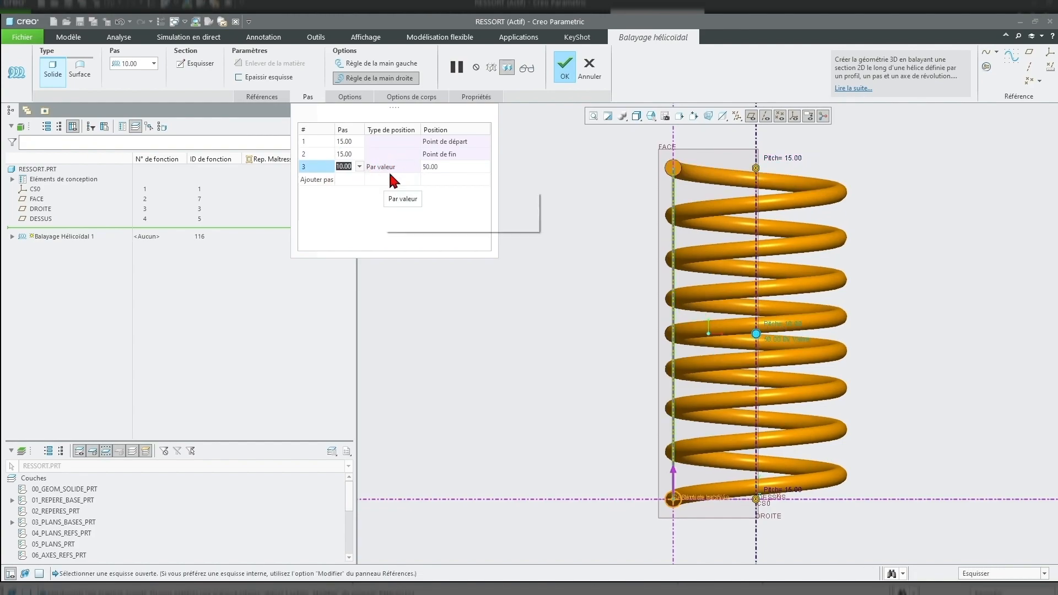
{"action": "left_click", "coordinate": [416, 168]}
{"action": "left_click", "coordinate": [415, 168]}
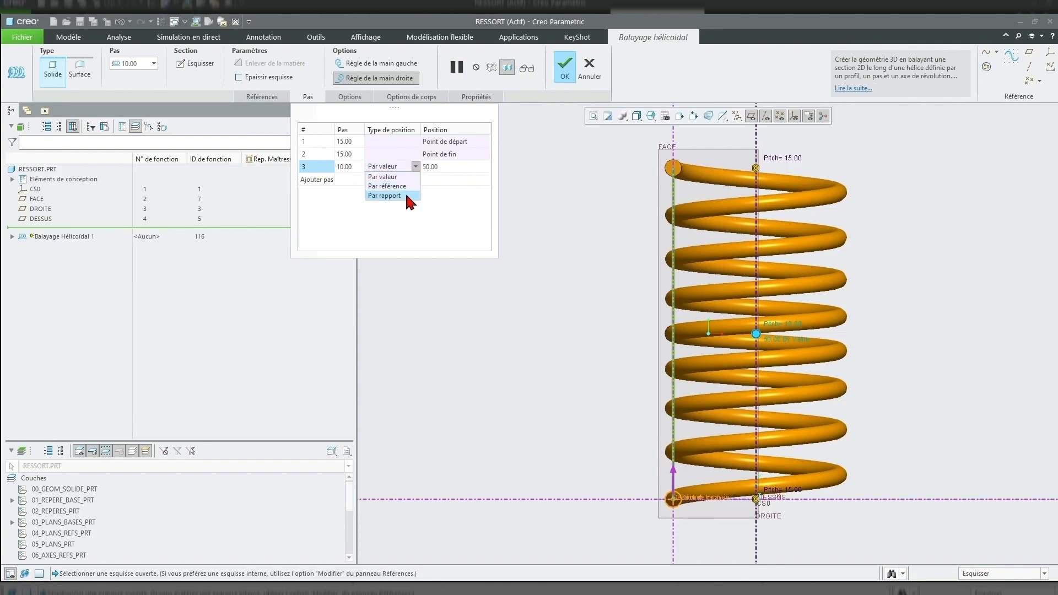
{"action": "left_click", "coordinate": [406, 195]}
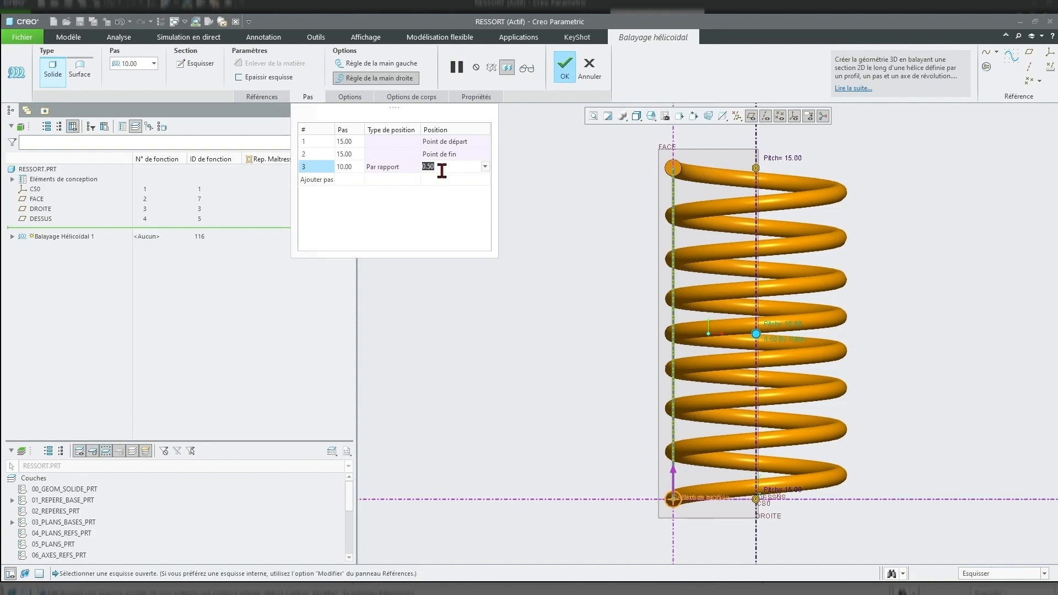
{"action": "left_click", "coordinate": [350, 165]}
{"action": "type", "text": "20"}
{"action": "key", "text": "Return"}
Set the pitch at the start and end points to 5 and complete the helical sweep of the spring
{"action": "left_click", "coordinate": [353, 141]}
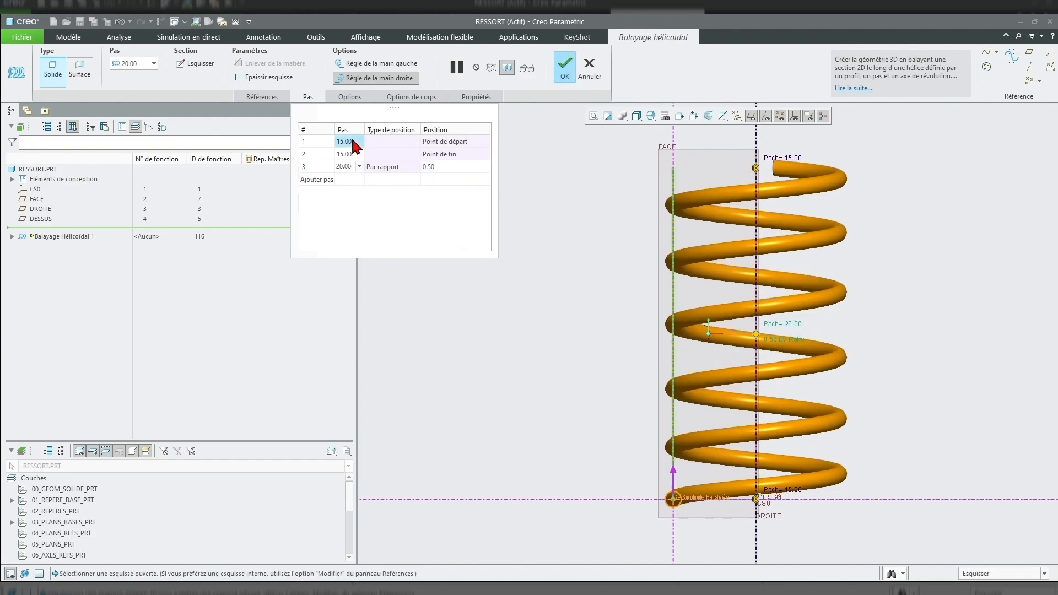
{"action": "type", "text": "5"}
{"action": "left_click", "coordinate": [352, 154]}
{"action": "type", "text": "5"}
{"action": "key", "text": "Return"}
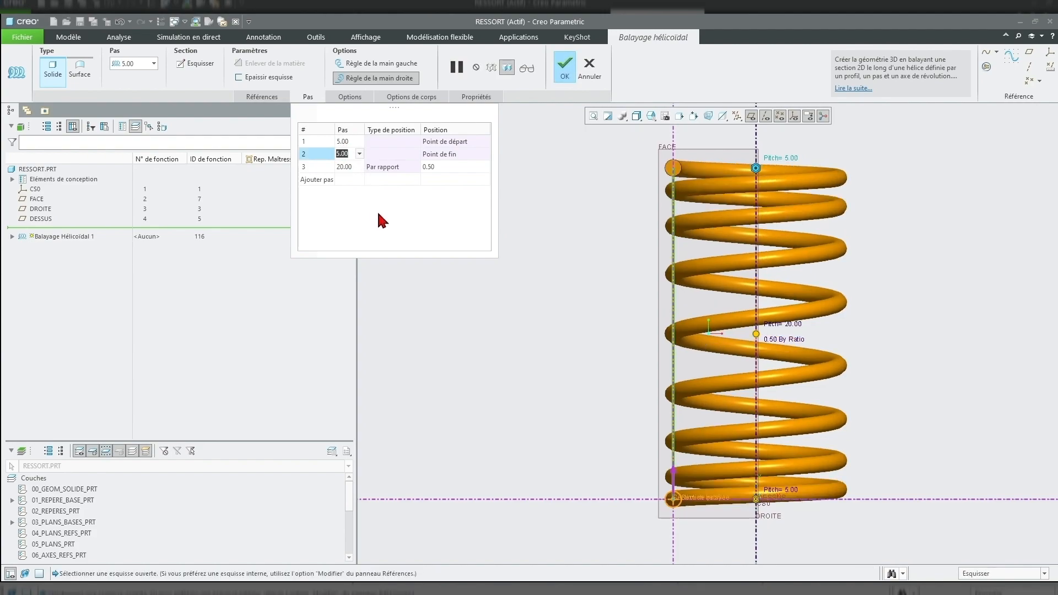
{"action": "left_click", "coordinate": [560, 73]}
{"action": "left_click", "coordinate": [536, 237]}
{"action": "scroll", "coordinate": [502, 325], "scroll_direction": "up", "scroll_amount": 3}
{"action": "middle_click_drag", "start_coordinate": [562, 347], "coordinate": [548, 364]}
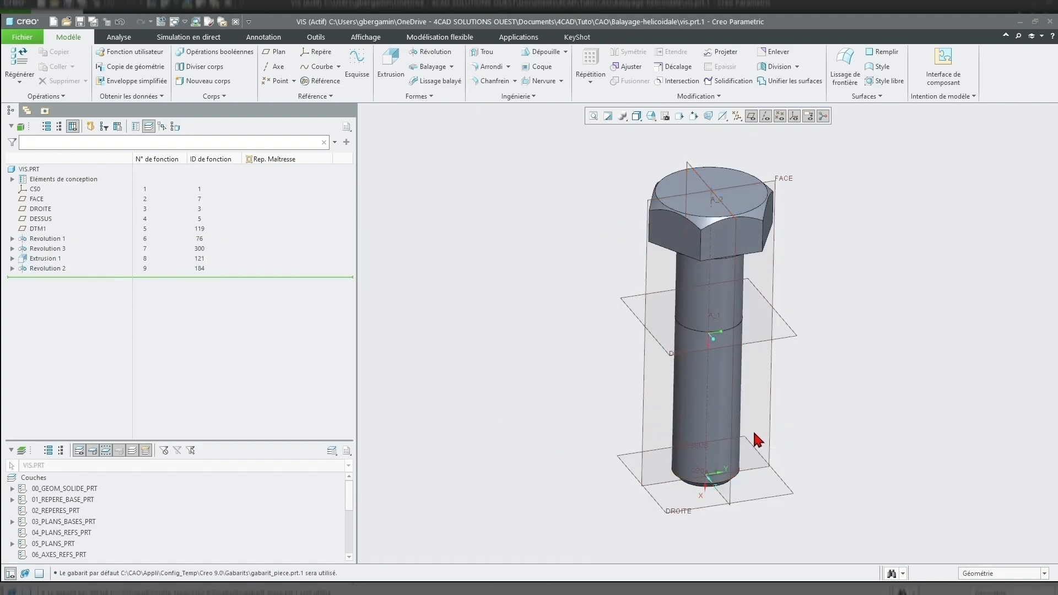
Expand the bodies of VIS.PRT in the model tree and highlight the TETE and FILETAGE bodies to examine them
{"action": "left_click", "coordinate": [13, 179]}
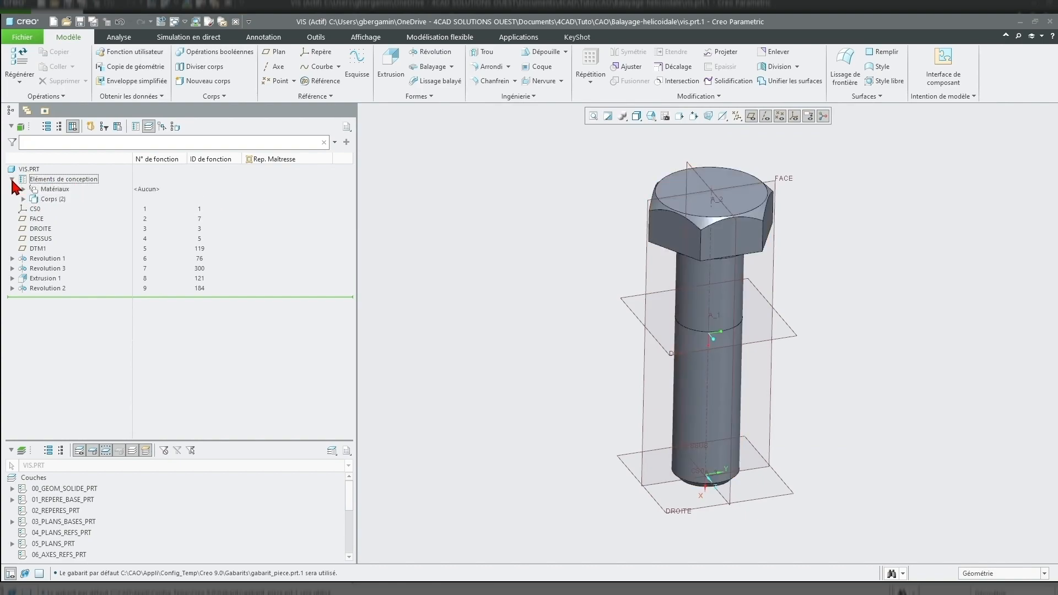
{"action": "left_click", "coordinate": [23, 199]}
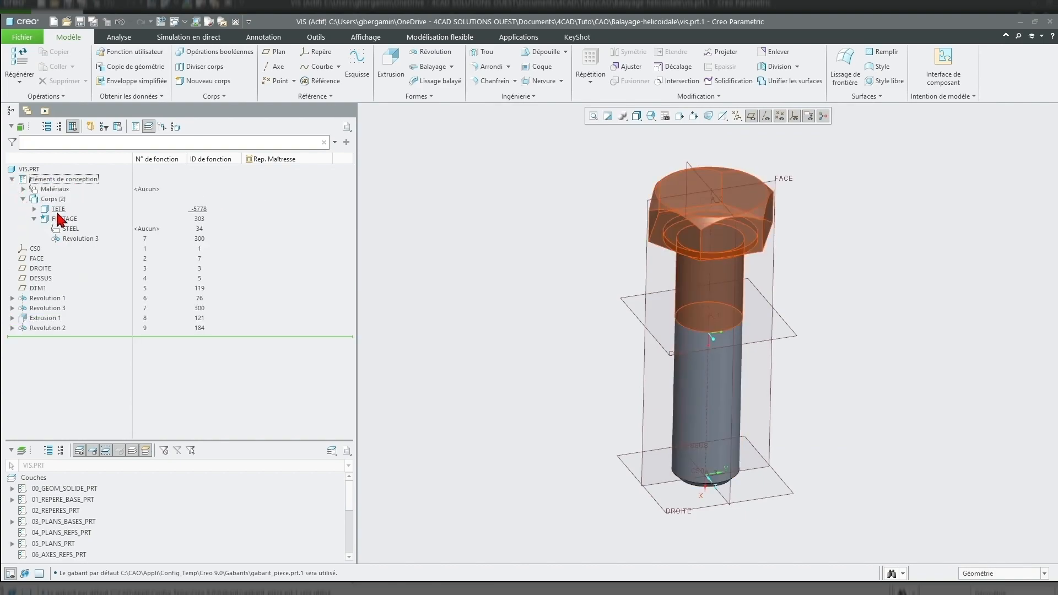
{"action": "left_click", "coordinate": [35, 219]}
{"action": "left_click", "coordinate": [57, 209]}
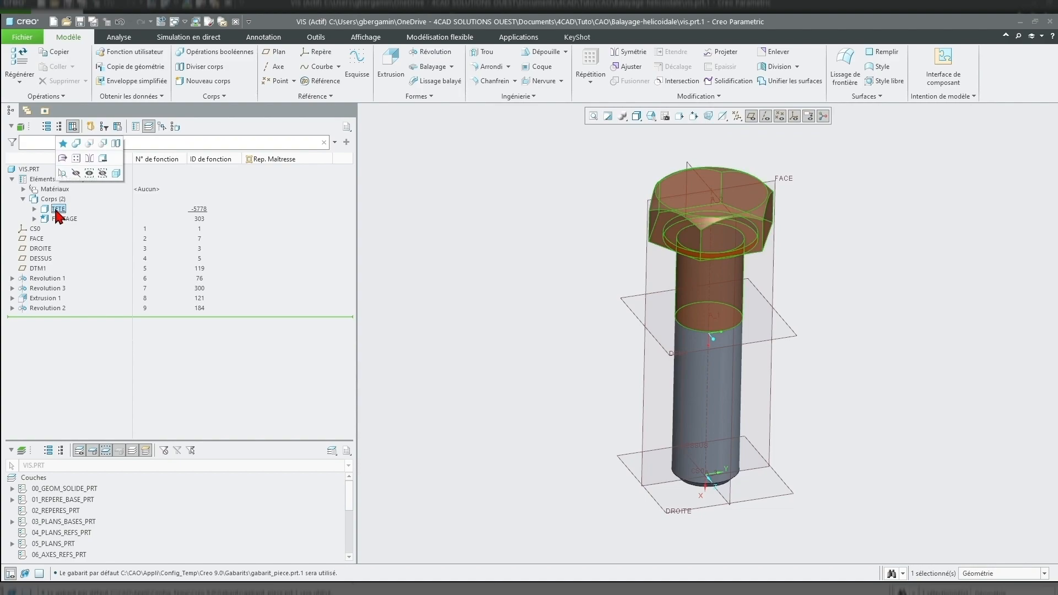
{"action": "left_click", "coordinate": [64, 219]}
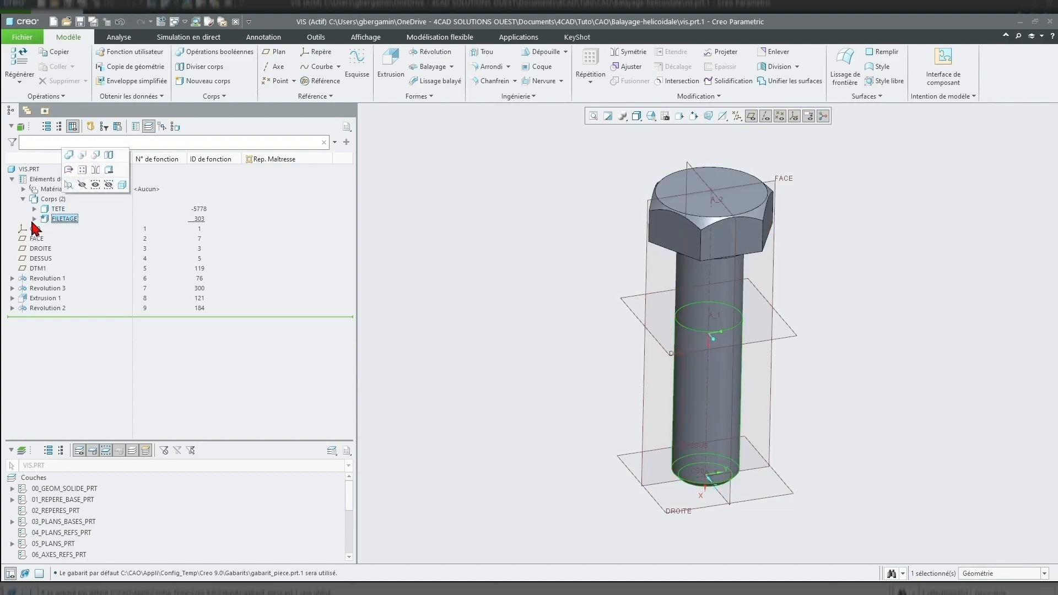
{"action": "left_click", "coordinate": [437, 260]}
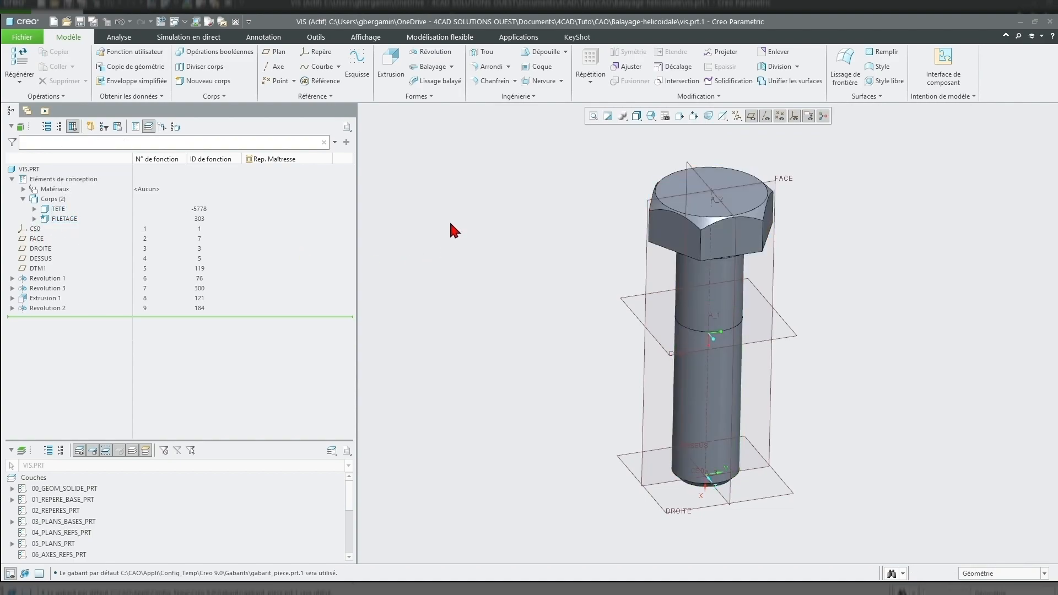
Start a helical sweep on the screw and open its helix profile sketch on the FACE plane
{"action": "left_click", "coordinate": [451, 66]}
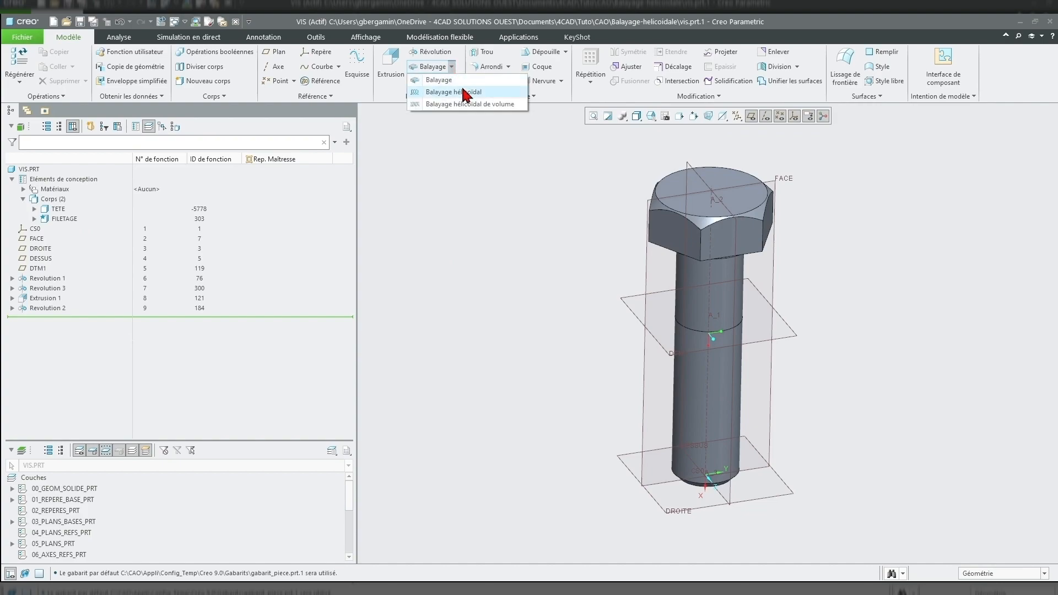
{"action": "left_click", "coordinate": [466, 93]}
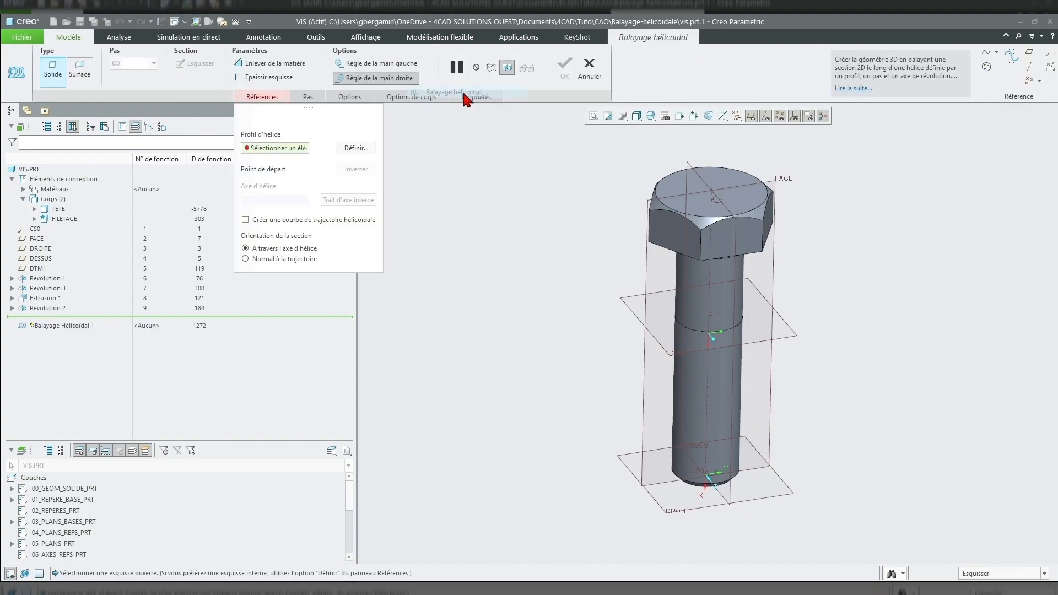
{"action": "left_click", "coordinate": [353, 148]}
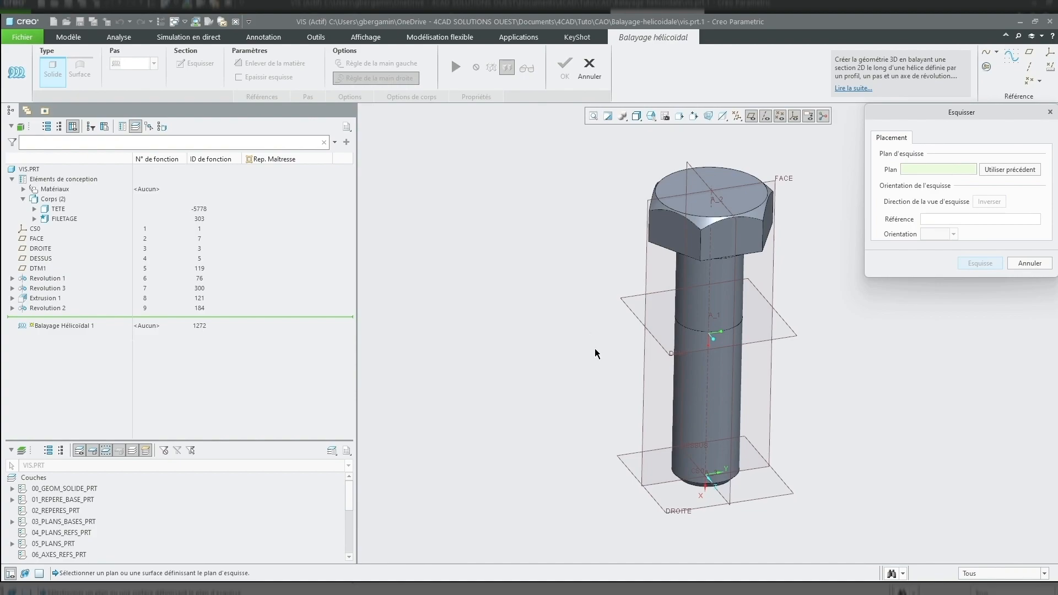
{"action": "left_click", "coordinate": [645, 468]}
{"action": "left_click", "coordinate": [980, 262]}
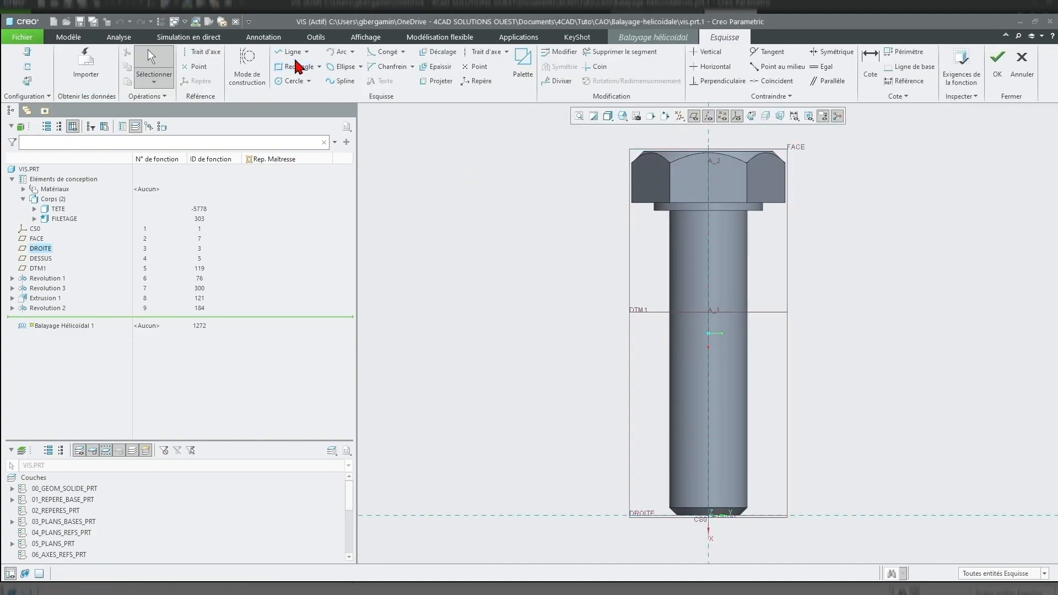
Sketch a vertical line about 29.4 mm long on the shank's outer edge, from just above DTM1 to below the DROITE plane
{"action": "left_click", "coordinate": [670, 300]}
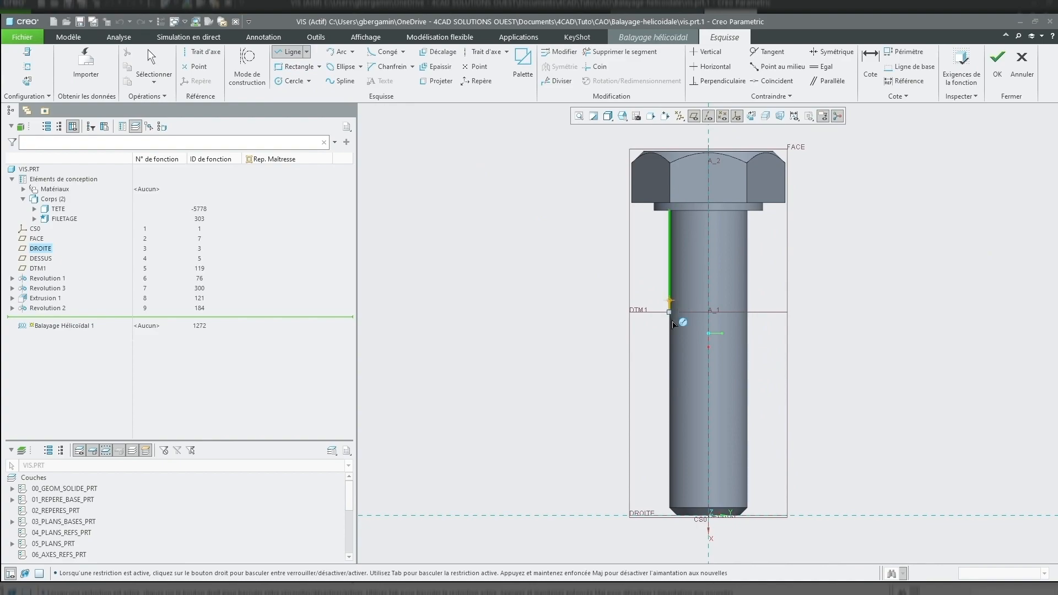
{"action": "left_click", "coordinate": [671, 530]}
{"action": "middle_click", "coordinate": [681, 433]}
{"action": "scroll", "coordinate": [632, 427], "scroll_direction": "up", "scroll_amount": 3}
{"action": "scroll", "coordinate": [659, 498], "scroll_direction": "down", "scroll_amount": 3}
{"action": "middle_click", "coordinate": [662, 499]}
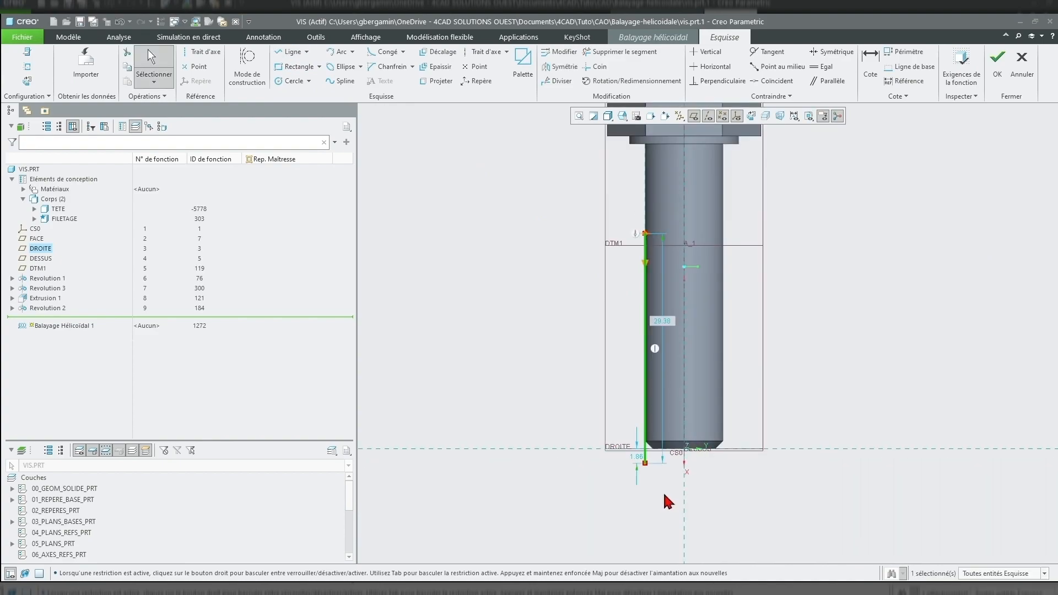
Make the line's lower endpoint the start point of the helix profile
{"action": "scroll", "coordinate": [650, 468], "scroll_direction": "down", "scroll_amount": 1}
{"action": "right_click", "coordinate": [644, 462]}
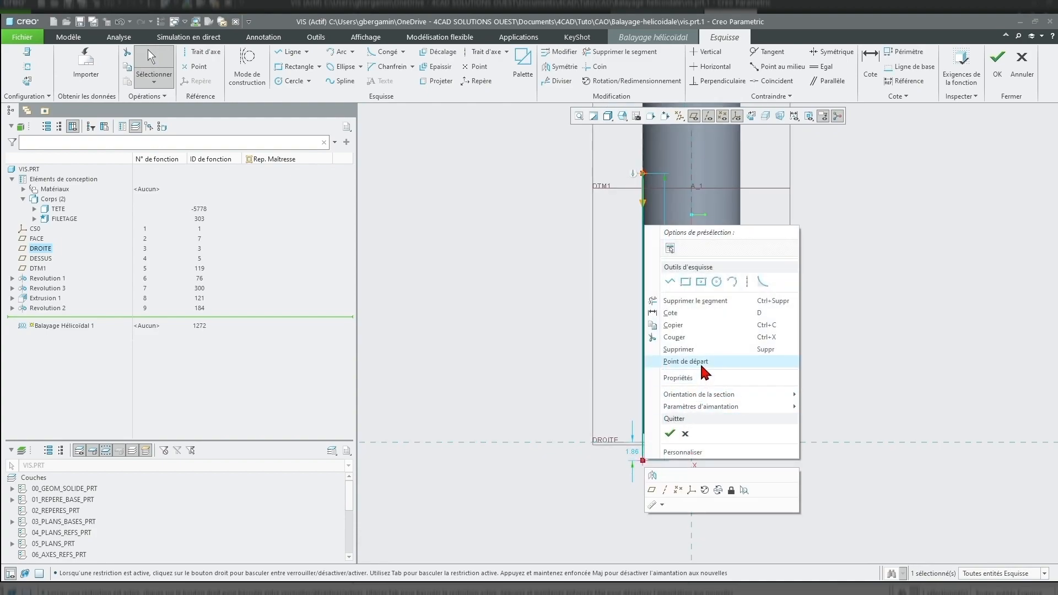
{"action": "left_click", "coordinate": [702, 363]}
{"action": "scroll", "coordinate": [659, 473], "scroll_direction": "down", "scroll_amount": 2}
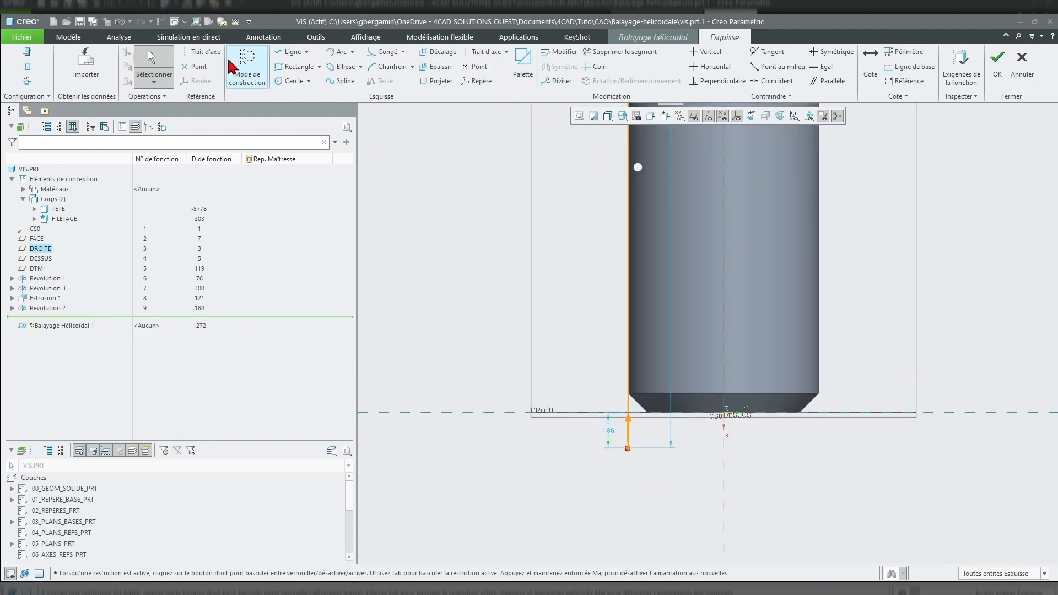
Add a vertical centerline along the screw's axis as the helix axis
{"action": "left_click", "coordinate": [201, 51]}
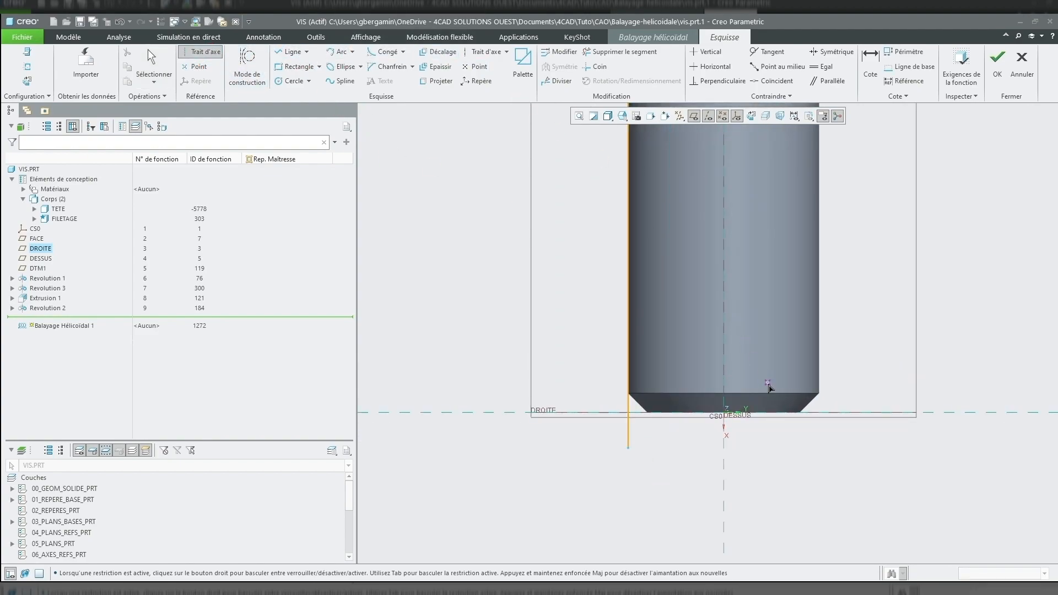
{"action": "left_click", "coordinate": [724, 455]}
{"action": "left_click", "coordinate": [732, 371]}
{"action": "middle_click", "coordinate": [869, 321]}
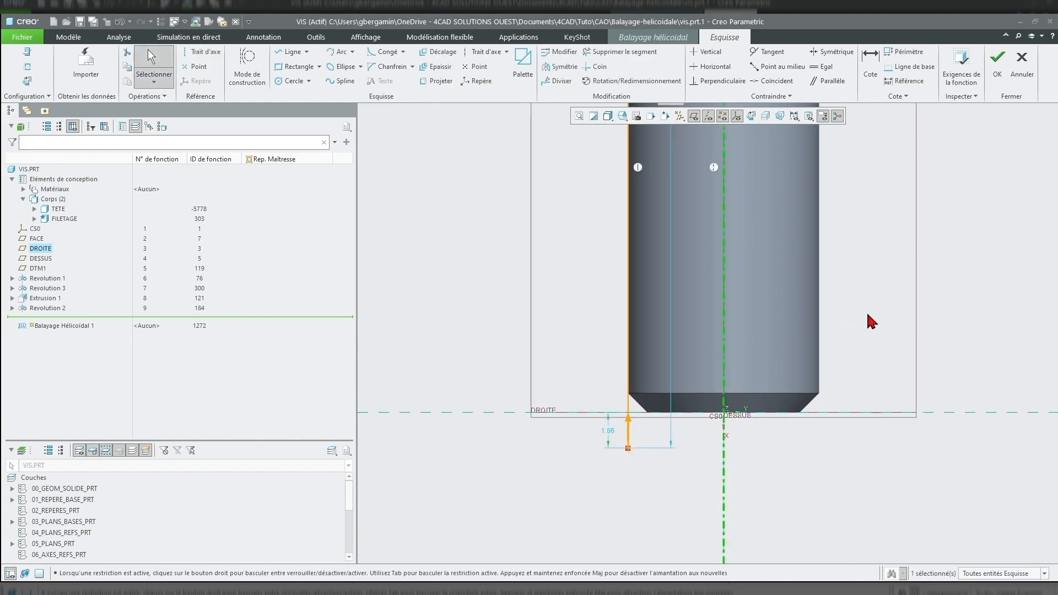
Dimension the profile line's lower endpoint at 1.5 from the DROITE plane
{"action": "left_click", "coordinate": [869, 61]}
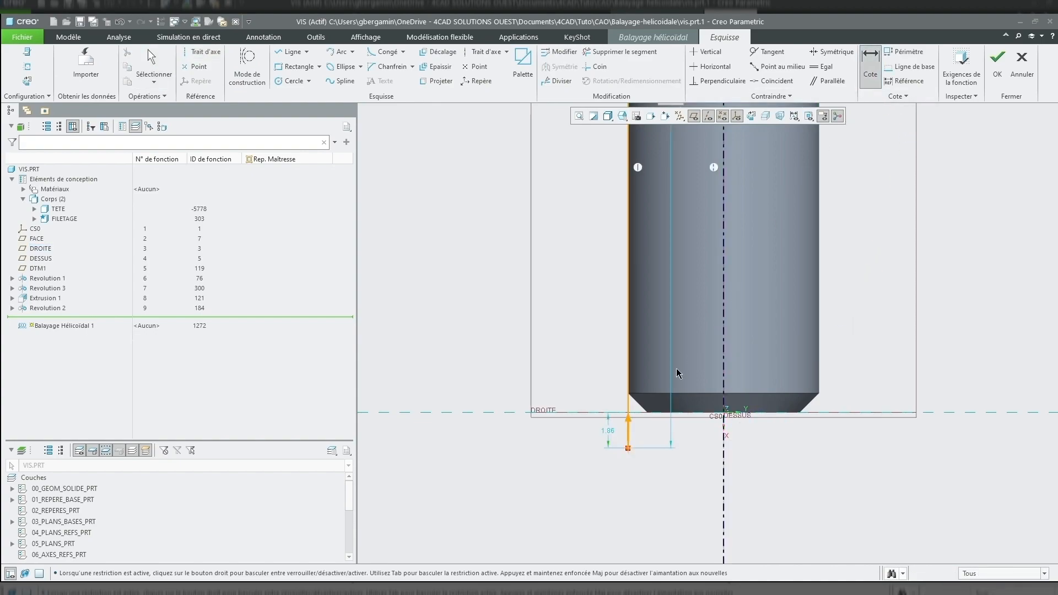
{"action": "left_click", "coordinate": [632, 424]}
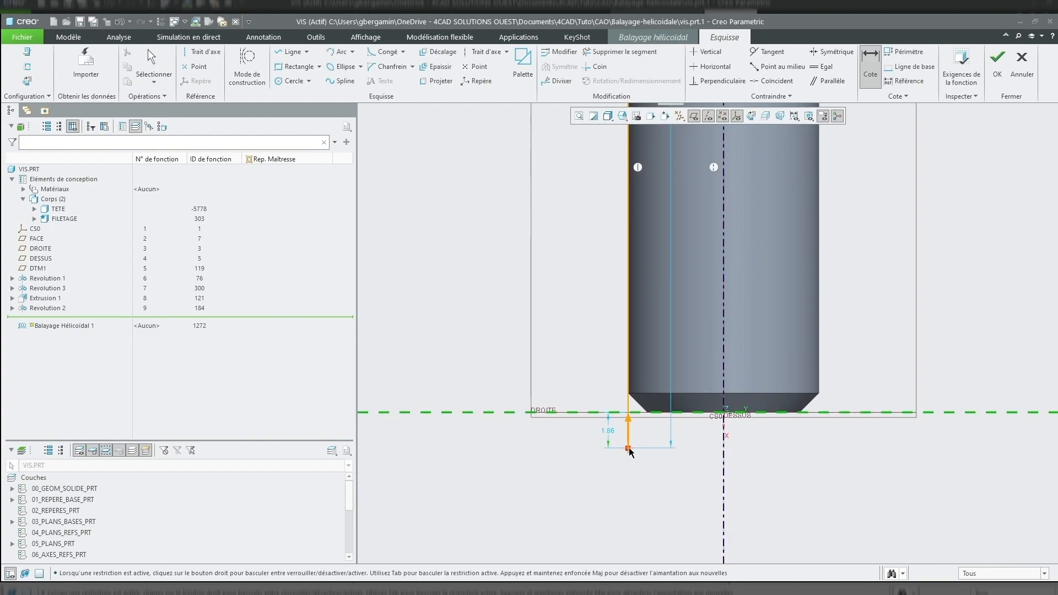
{"action": "middle_click", "coordinate": [663, 443]}
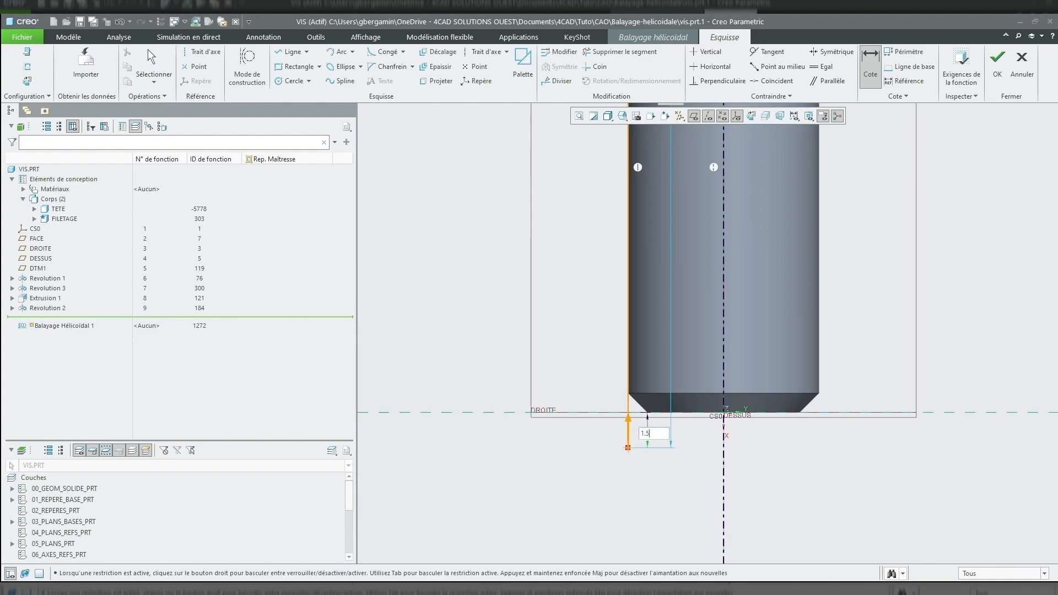
{"action": "key", "text": "Return"}
Dimension the profile line's upper endpoint at 1.50 from plane DTM1 and finish the helix profile sketch
{"action": "scroll", "coordinate": [655, 438], "scroll_direction": "down", "scroll_amount": 3}
{"action": "scroll", "coordinate": [656, 225], "scroll_direction": "up", "scroll_amount": 3}
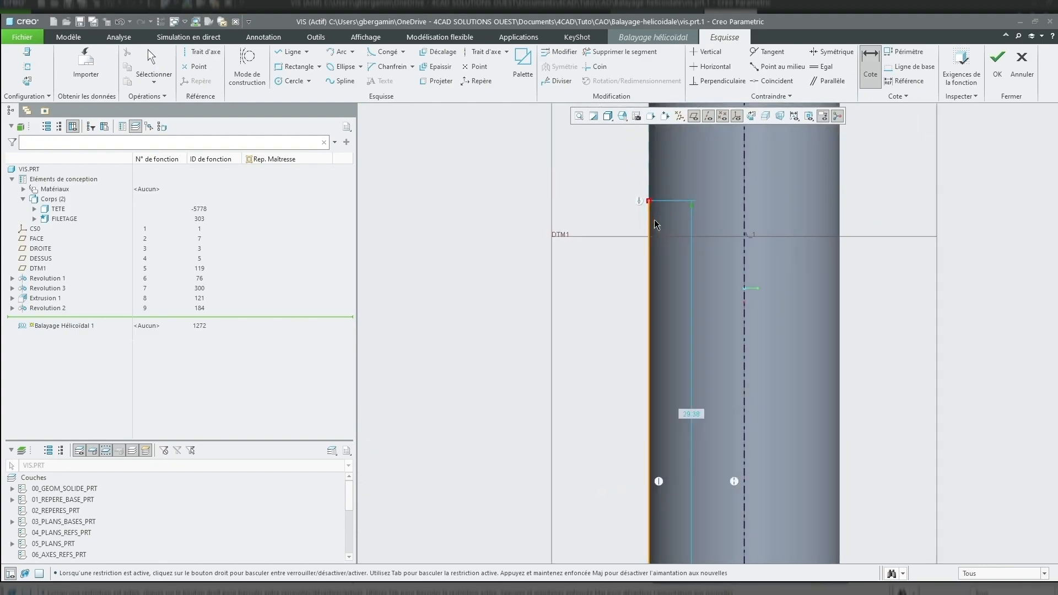
{"action": "scroll", "coordinate": [655, 225], "scroll_direction": "up", "scroll_amount": 2}
{"action": "left_click", "coordinate": [629, 241]}
{"action": "middle_click", "coordinate": [622, 223]}
{"action": "key", "text": "Return"}
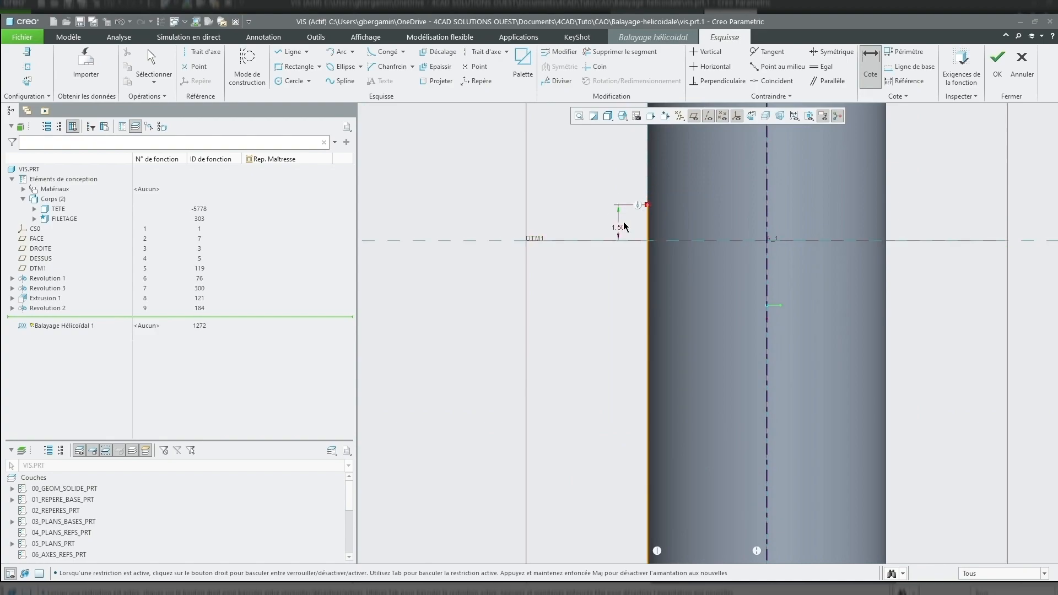
{"action": "scroll", "coordinate": [487, 315], "scroll_direction": "down", "scroll_amount": 3}
{"action": "scroll", "coordinate": [722, 271], "scroll_direction": "down", "scroll_amount": 2}
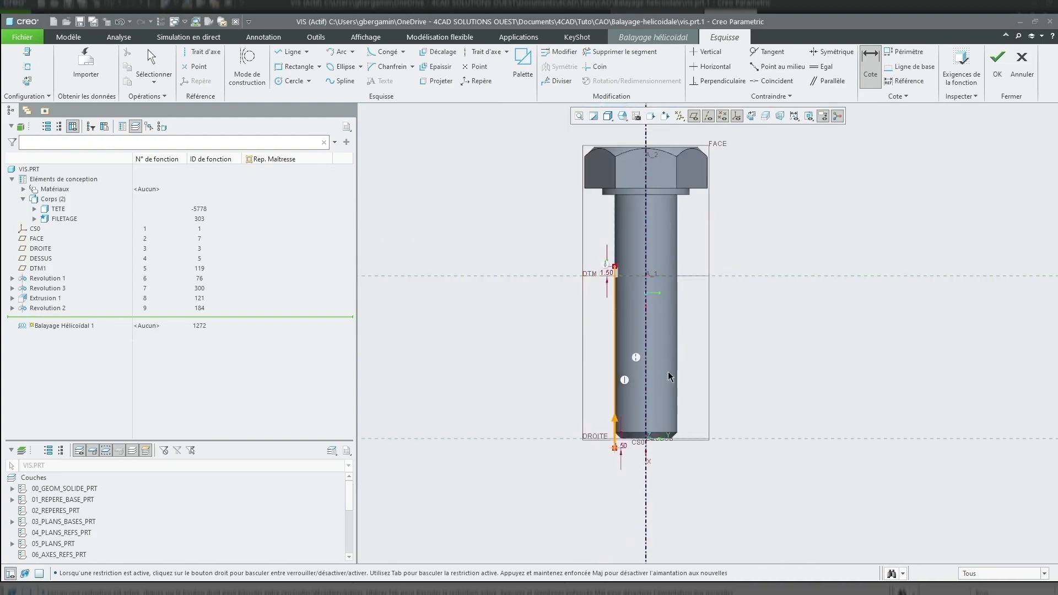
{"action": "scroll", "coordinate": [670, 376], "scroll_direction": "up", "scroll_amount": 1}
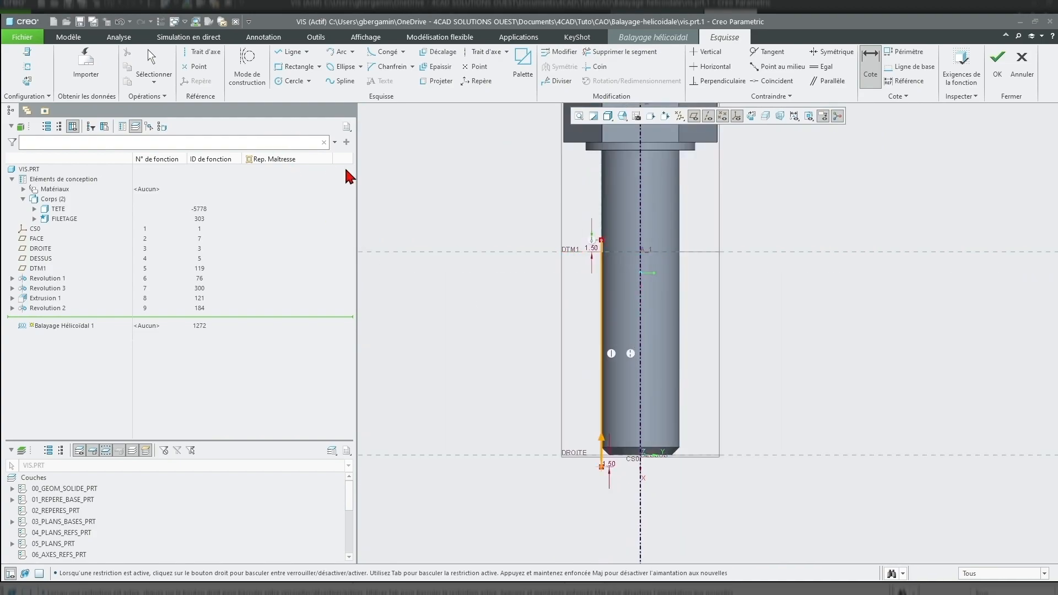
{"action": "left_click", "coordinate": [997, 61]}
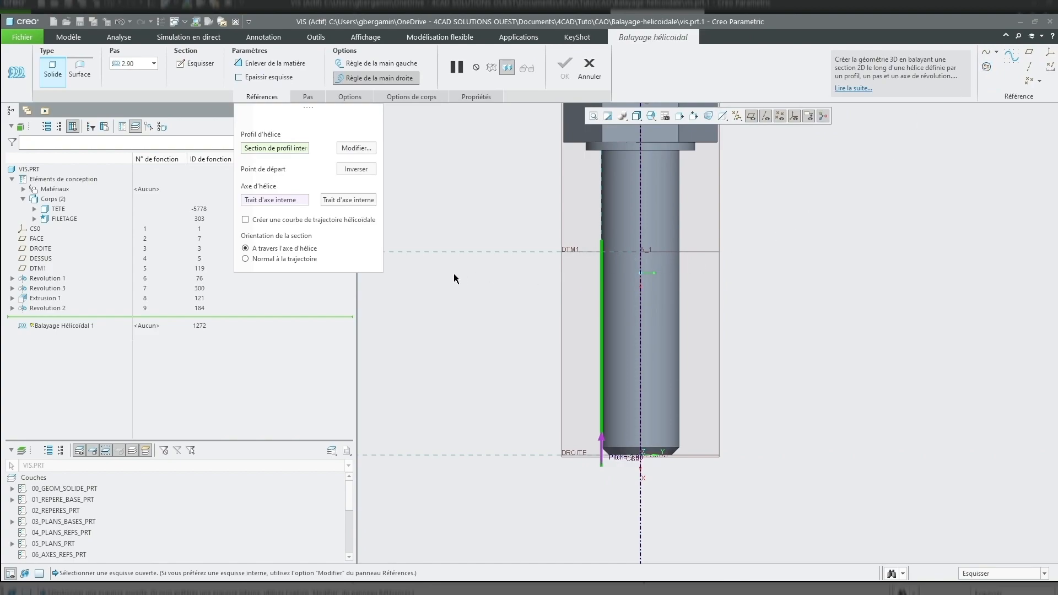
Open the sweep's section sketch and draw a closed triangle from the helix start point, with its tip pointing towards the screw axis
{"action": "left_click", "coordinate": [181, 62]}
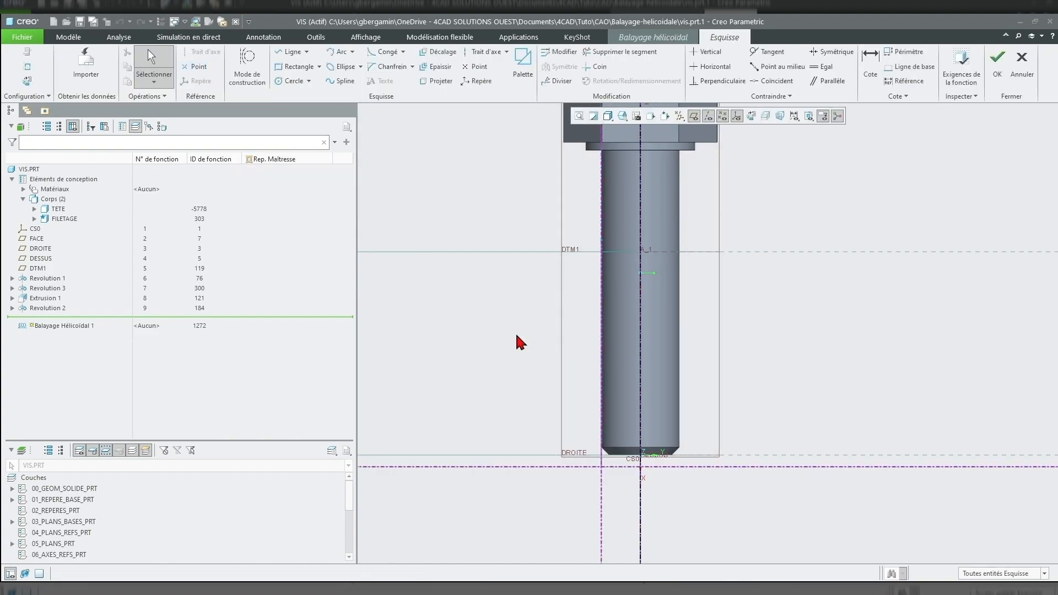
{"action": "scroll", "coordinate": [625, 465], "scroll_direction": "down", "scroll_amount": 5}
{"action": "left_click", "coordinate": [288, 52]}
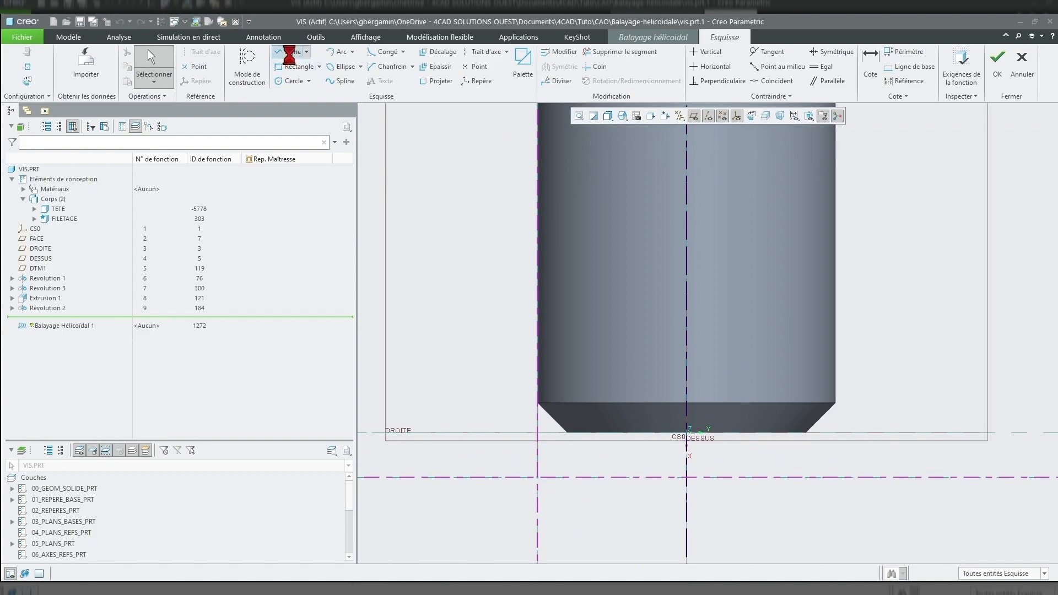
{"action": "left_click", "coordinate": [537, 476]}
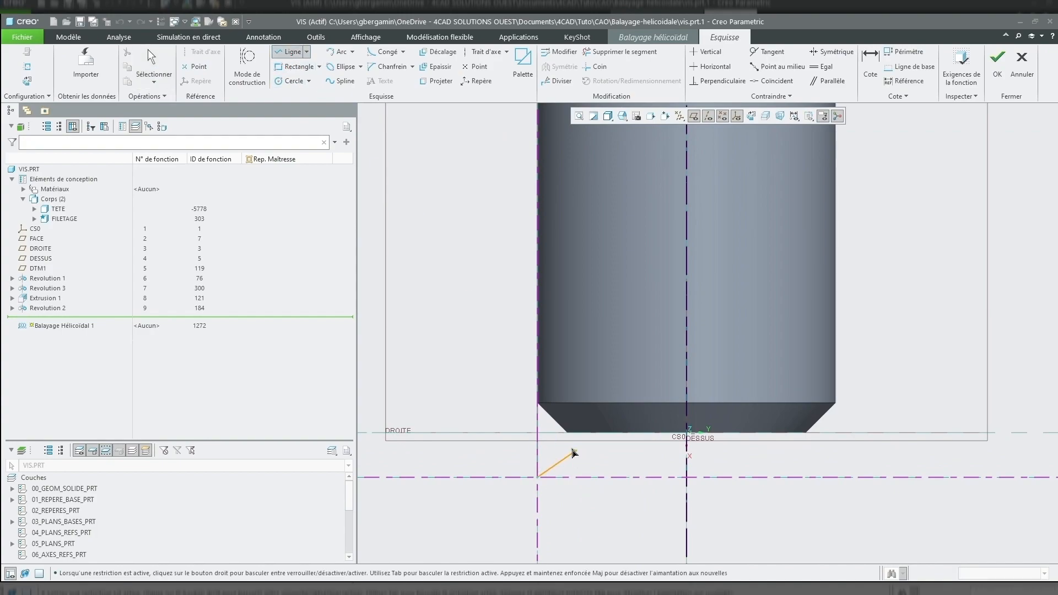
{"action": "left_click", "coordinate": [537, 433]}
{"action": "left_click", "coordinate": [537, 477]}
Constrain the triangle's two slanted sides to equal length and set the angle between them to 60°
{"action": "left_click", "coordinate": [822, 67]}
{"action": "scroll", "coordinate": [562, 449], "scroll_direction": "down", "scroll_amount": 3}
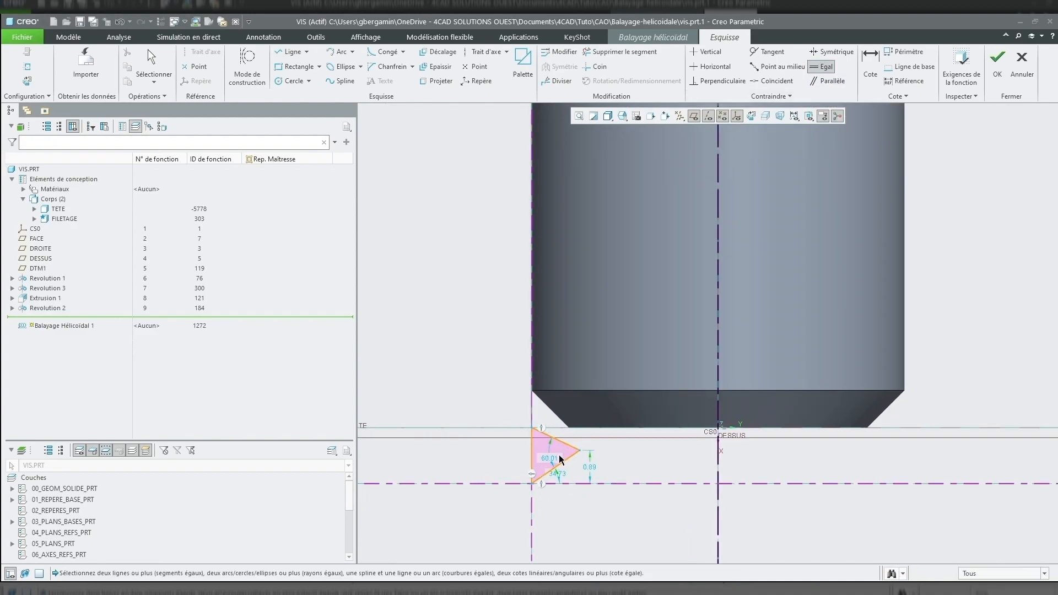
{"action": "left_click", "coordinate": [564, 442]}
{"action": "left_click", "coordinate": [569, 464]}
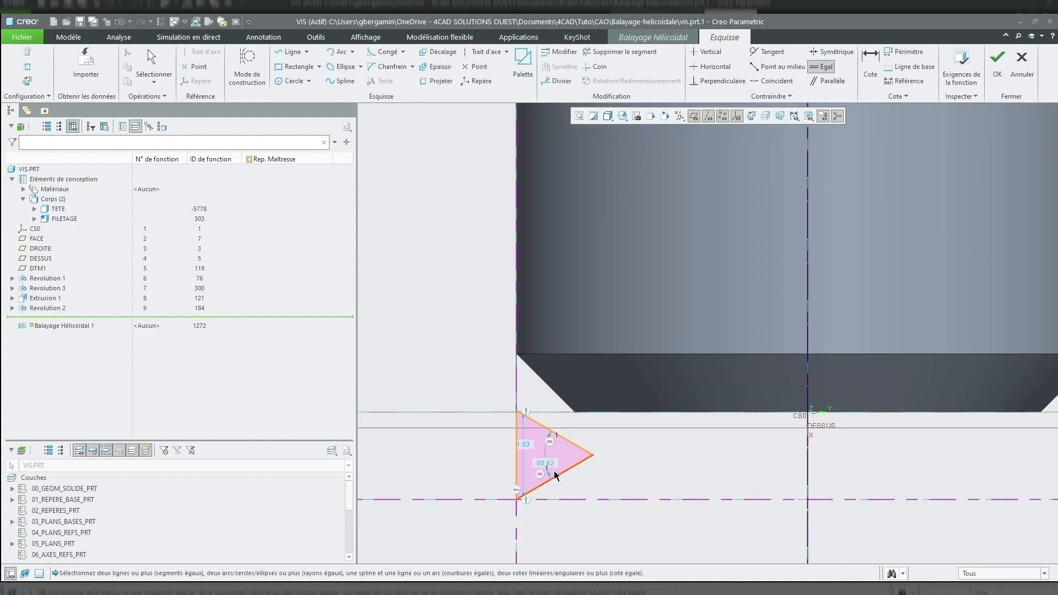
{"action": "middle_click", "coordinate": [549, 466]}
{"action": "double_click", "coordinate": [545, 463]}
{"action": "type", "text": "60"}
{"action": "key", "text": "Return"}
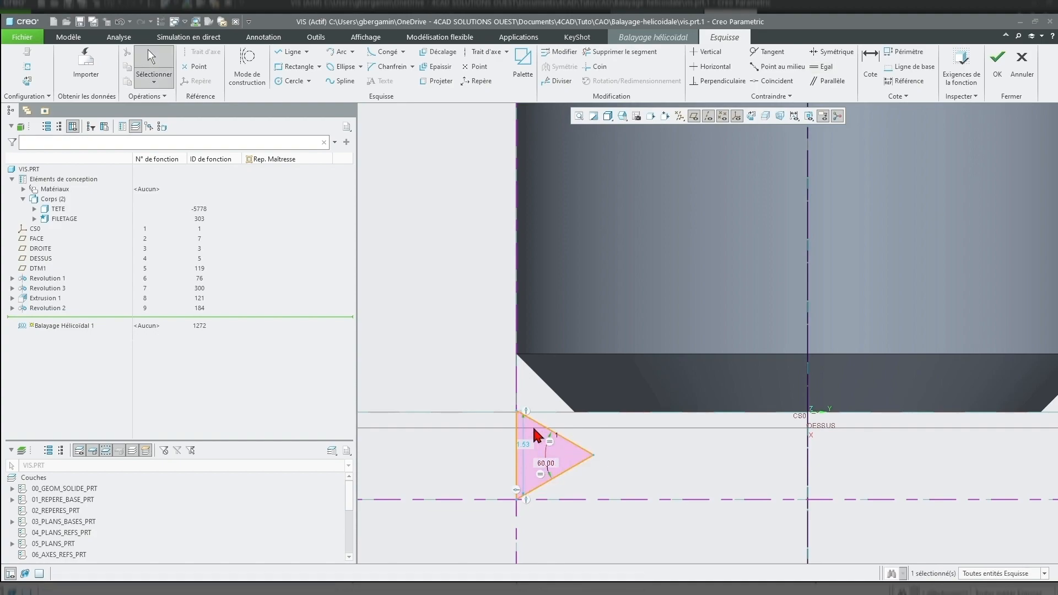
Make the triangle's upper corner coincident with the DROITE plane reference and finish the section sketch
{"action": "scroll", "coordinate": [516, 427], "scroll_direction": "down", "scroll_amount": 4}
{"action": "left_click", "coordinate": [772, 81]}
{"action": "left_click", "coordinate": [518, 397]}
{"action": "left_click", "coordinate": [500, 382]}
{"action": "scroll", "coordinate": [510, 344], "scroll_direction": "up", "scroll_amount": 2}
{"action": "middle_click", "coordinate": [669, 430]}
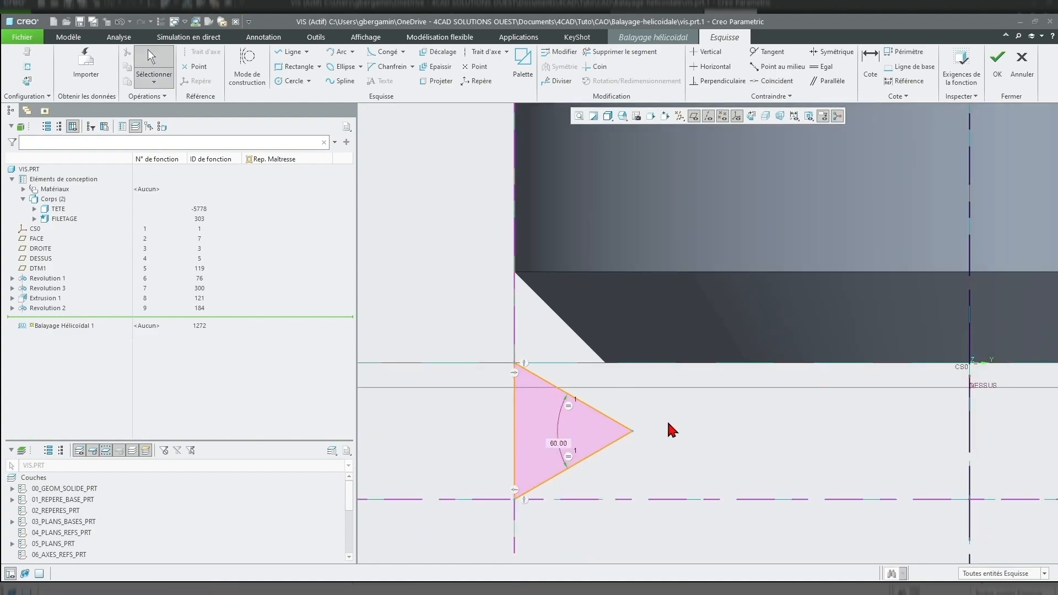
{"action": "scroll", "coordinate": [671, 413], "scroll_direction": "up", "scroll_amount": 2}
{"action": "left_click", "coordinate": [997, 61]}
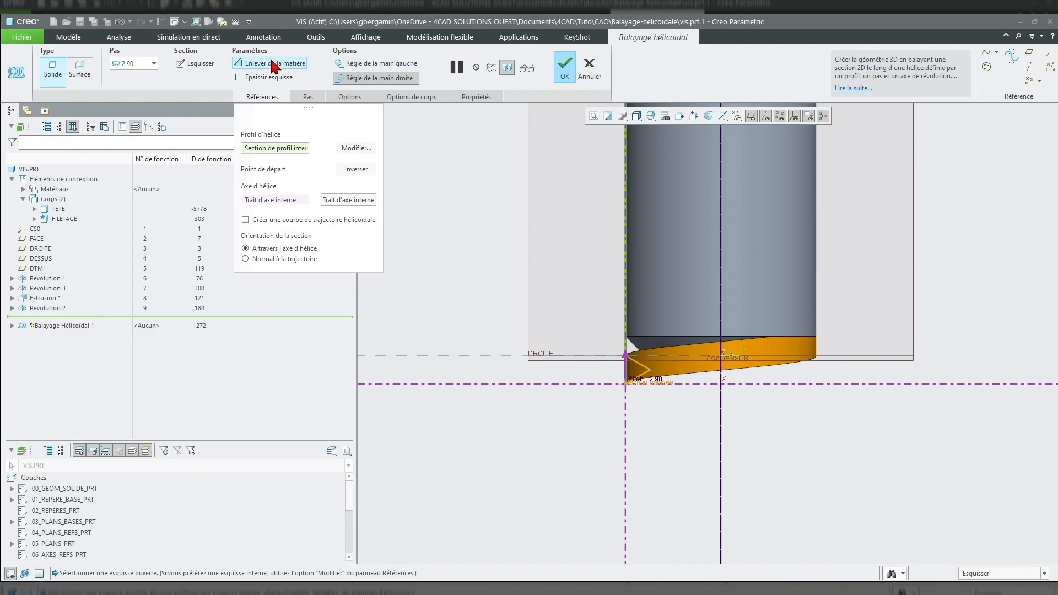
Set the helical sweep to remove material with a pitch of 1.5 and complete the feature
{"action": "left_click", "coordinate": [273, 64]}
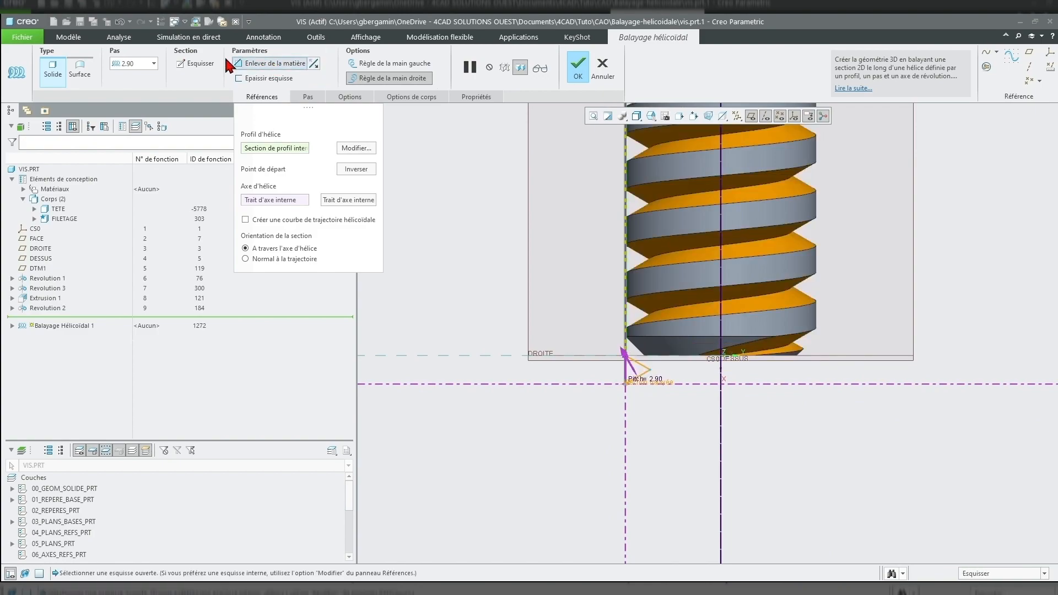
{"action": "type", "text": "1.50"}
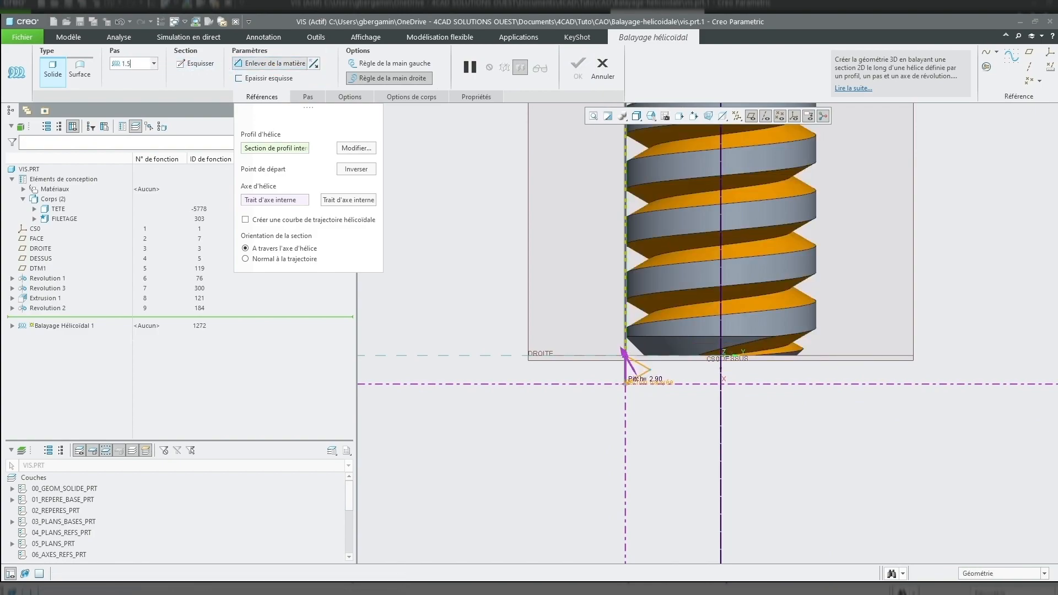
{"action": "key", "text": "Return"}
{"action": "middle_click_drag", "start_coordinate": [674, 332], "coordinate": [723, 307]}
{"action": "scroll", "coordinate": [725, 306], "scroll_direction": "up", "scroll_amount": 3}
{"action": "scroll", "coordinate": [729, 262], "scroll_direction": "up", "scroll_amount": 3}
{"action": "scroll", "coordinate": [700, 175], "scroll_direction": "down", "scroll_amount": 4}
{"action": "middle_click_drag", "start_coordinate": [699, 177], "coordinate": [671, 129]}
{"action": "left_click", "coordinate": [579, 70]}
Examine the cut thread on the screw from several angles and up close
{"action": "scroll", "coordinate": [507, 236], "scroll_direction": "up", "scroll_amount": 2}
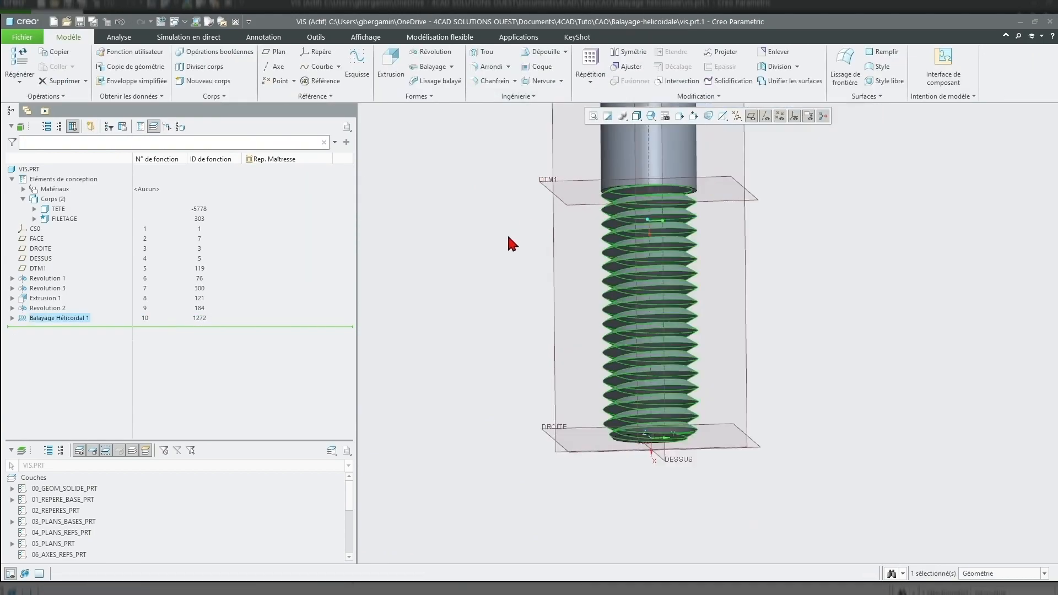
{"action": "middle_click_drag", "start_coordinate": [755, 302], "coordinate": [704, 249]}
{"action": "scroll", "coordinate": [629, 190], "scroll_direction": "down", "scroll_amount": 4}
{"action": "middle_click_drag", "start_coordinate": [633, 189], "coordinate": [655, 208]}
{"action": "scroll", "coordinate": [655, 214], "scroll_direction": "up", "scroll_amount": 5}
{"action": "scroll", "coordinate": [638, 397], "scroll_direction": "down", "scroll_amount": 3}
{"action": "middle_click_drag", "start_coordinate": [645, 352], "coordinate": [650, 370]}
{"action": "scroll", "coordinate": [650, 371], "scroll_direction": "up", "scroll_amount": 2}
{"action": "scroll", "coordinate": [658, 331], "scroll_direction": "down", "scroll_amount": 2}
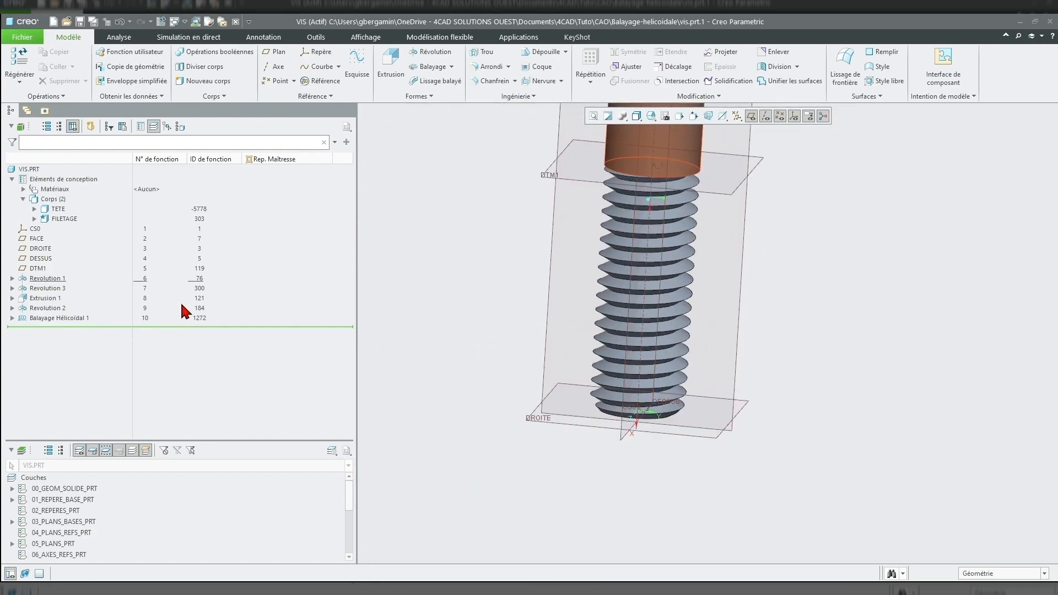
Merge the FILETAGE body into the TETE body with a Boolean operation and view the whole screw
{"action": "left_click", "coordinate": [209, 52]}
{"action": "left_click", "coordinate": [58, 209]}
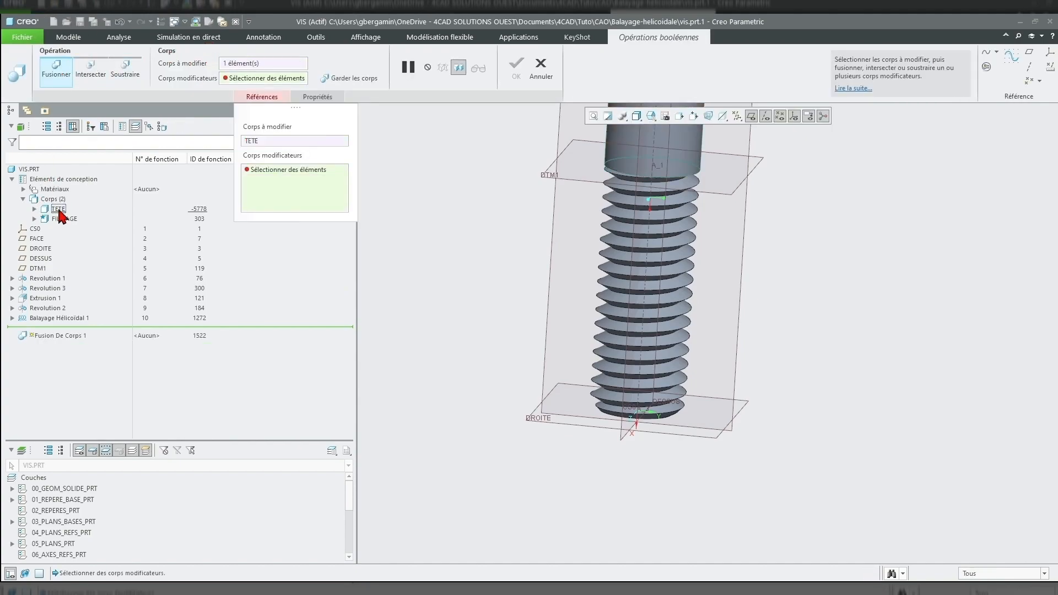
{"action": "left_click", "coordinate": [64, 219]}
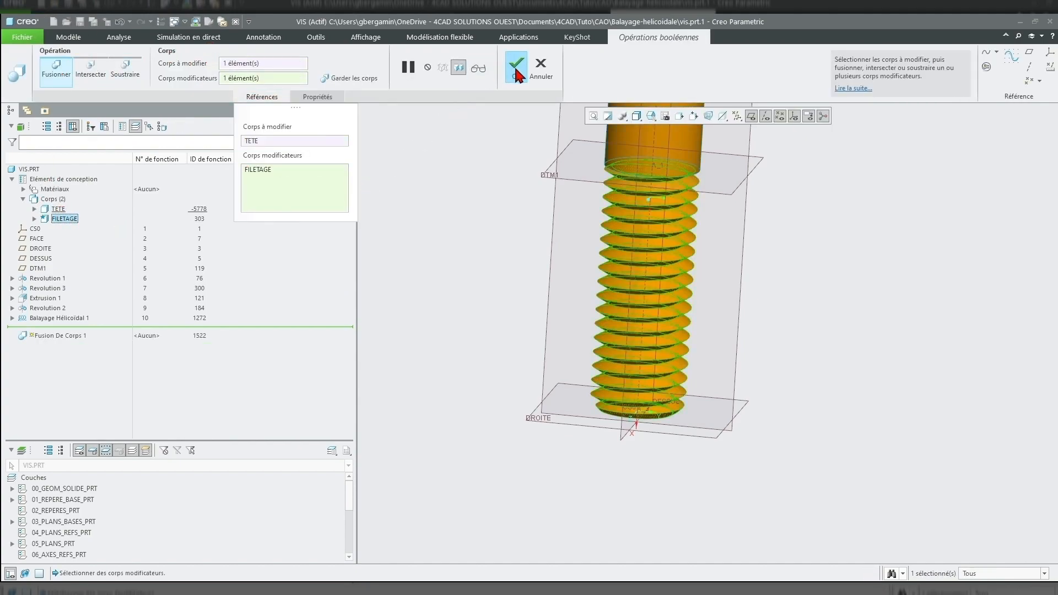
{"action": "left_click", "coordinate": [516, 72]}
{"action": "key", "text": "ctrl+d"}
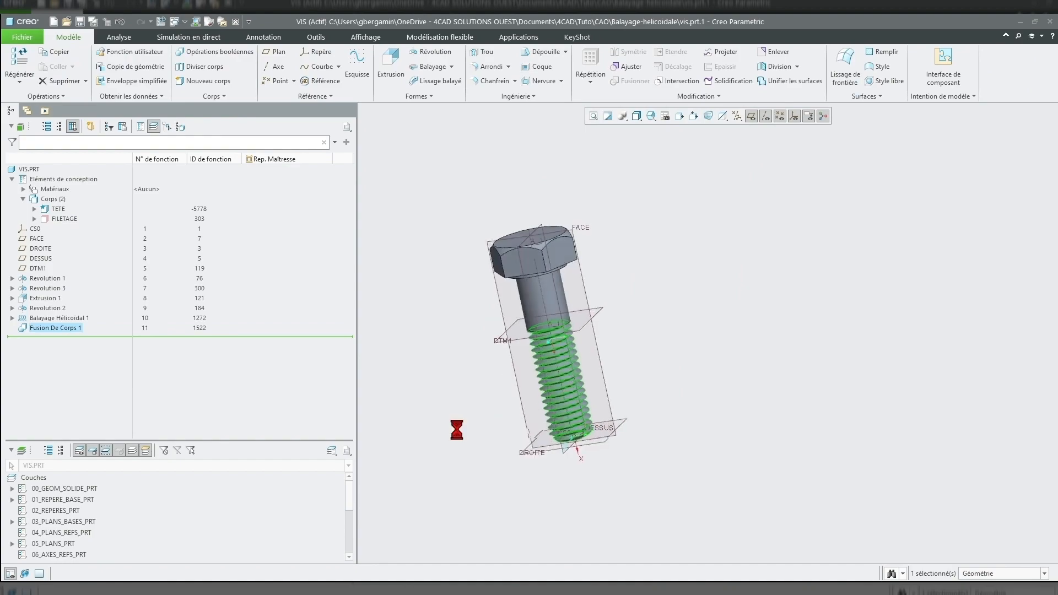
{"action": "mouse_move", "coordinate": [555, 459]}
{"action": "middle_mouse_down"}
{"action": "mouse_move", "coordinate": [586, 453]}
{"action": "mouse_move", "coordinate": [600, 424]}
{"action": "mouse_move", "coordinate": [582, 386]}
{"action": "middle_mouse_up"}
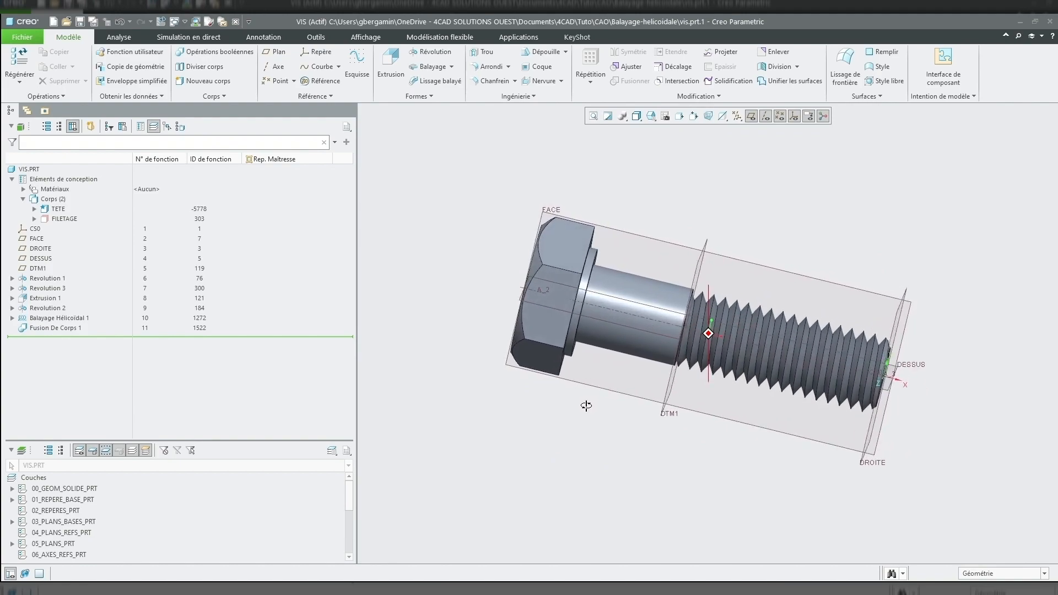